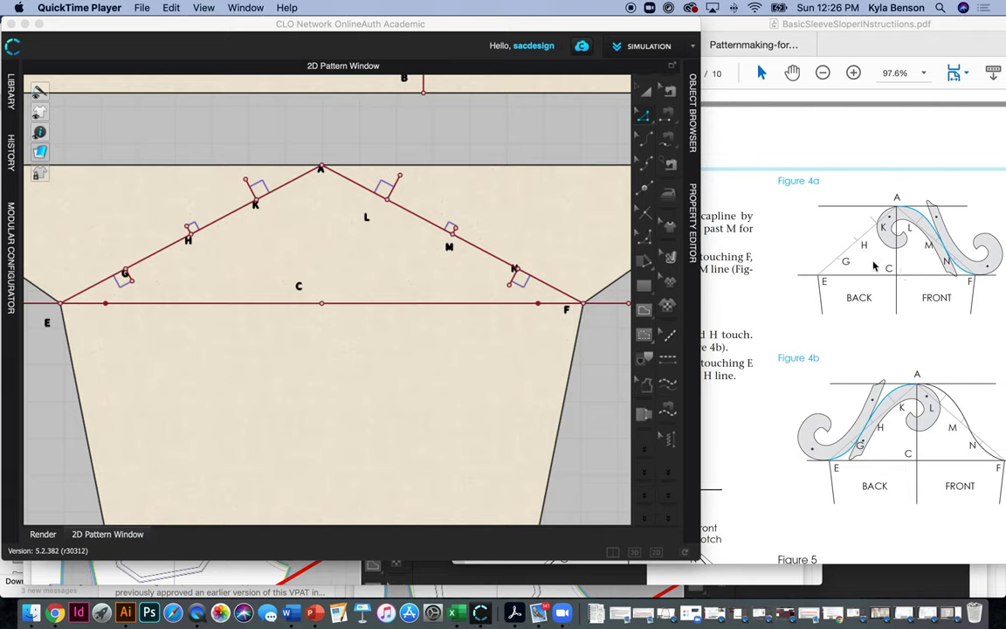
Select the short perpendicular guide lines at N, M and L on the front capline and lock them
click(649, 167)
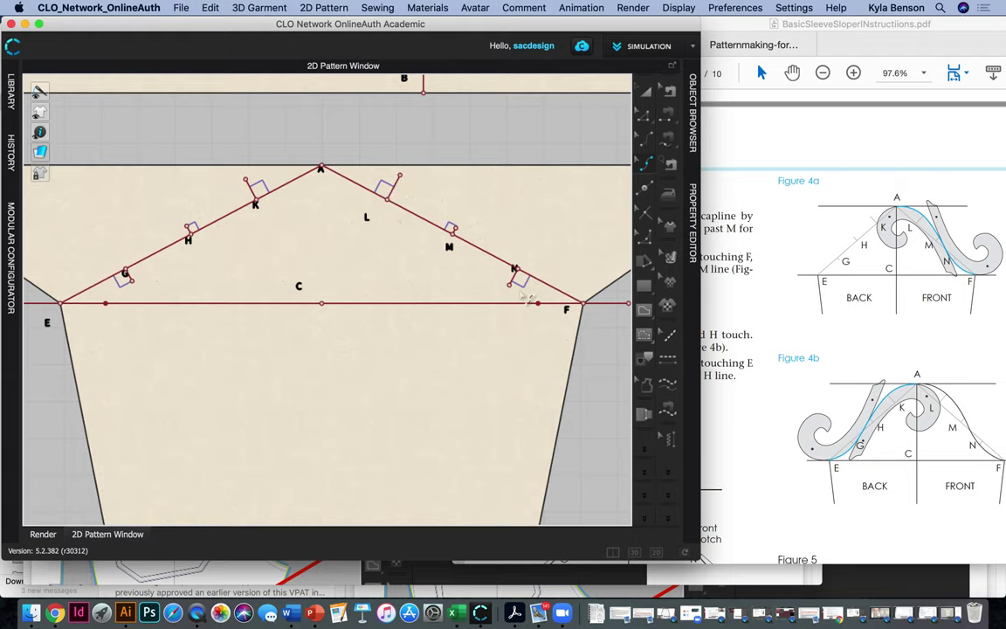
click(647, 121)
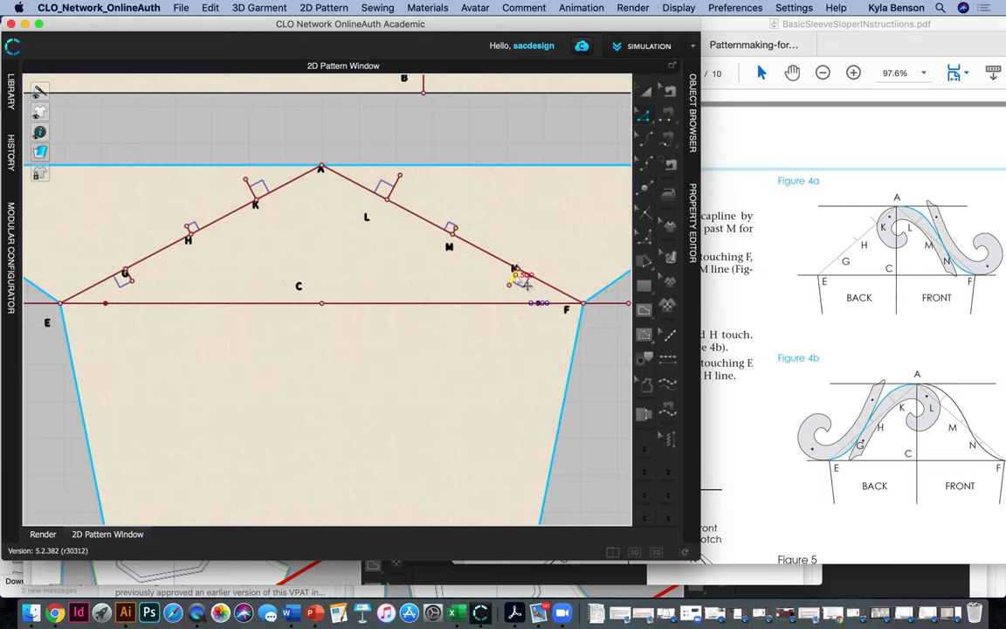
scroll(520, 278, up, 5)
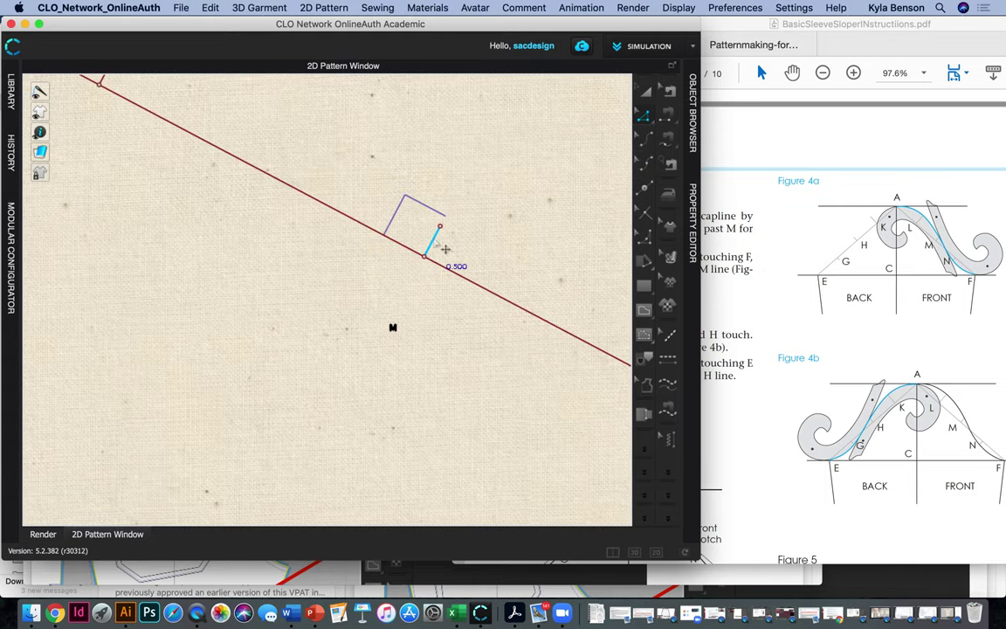
click(446, 250)
scroll(445, 249, down, 5)
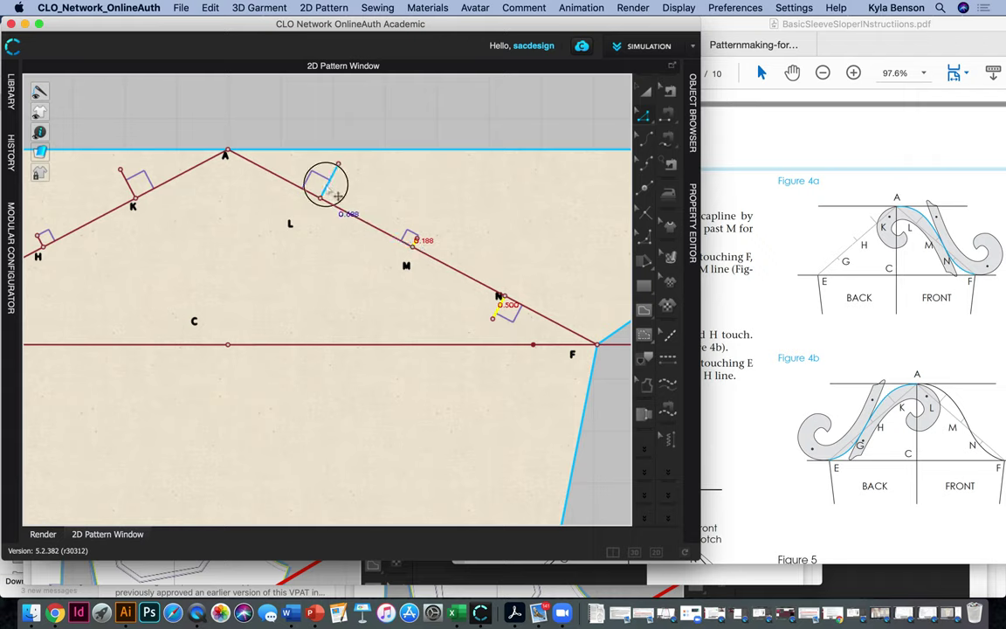
click(337, 197)
right_click(326, 186)
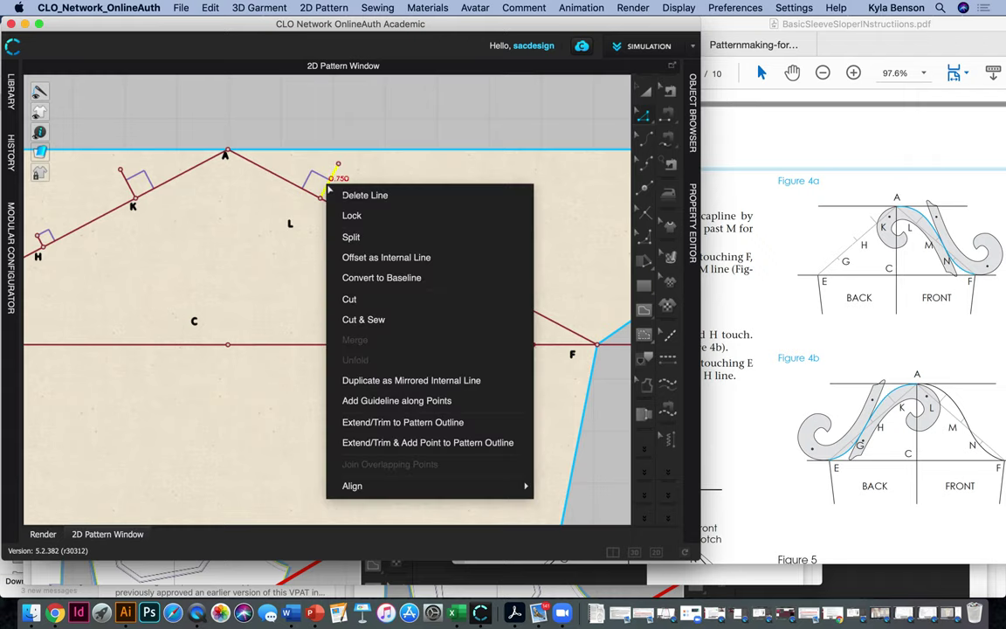
click(384, 225)
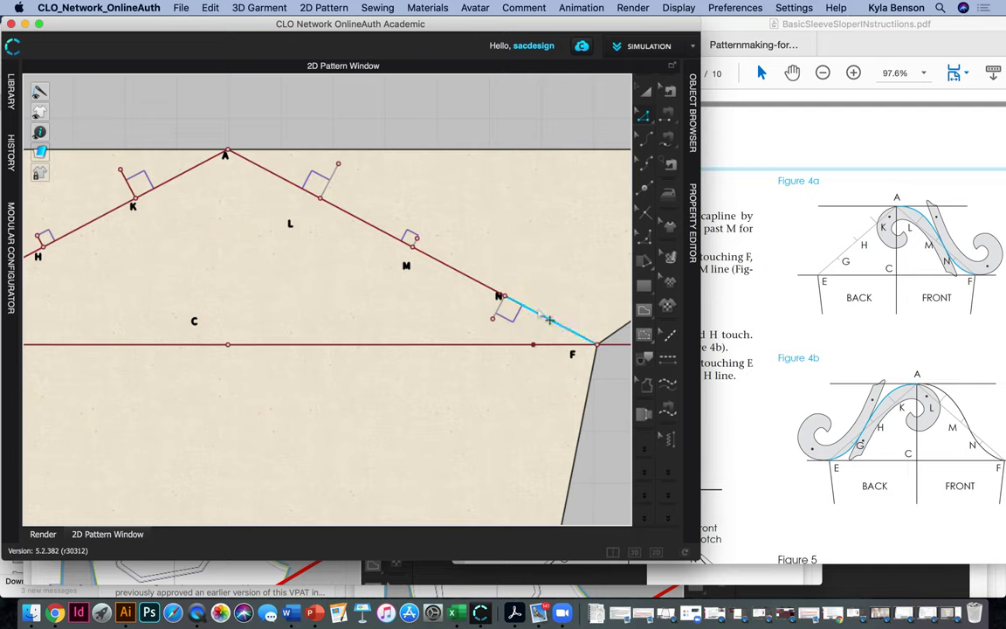
Remove the A–F line's point at N and lock the overlapping base point of the guide line there
right_click(503, 295)
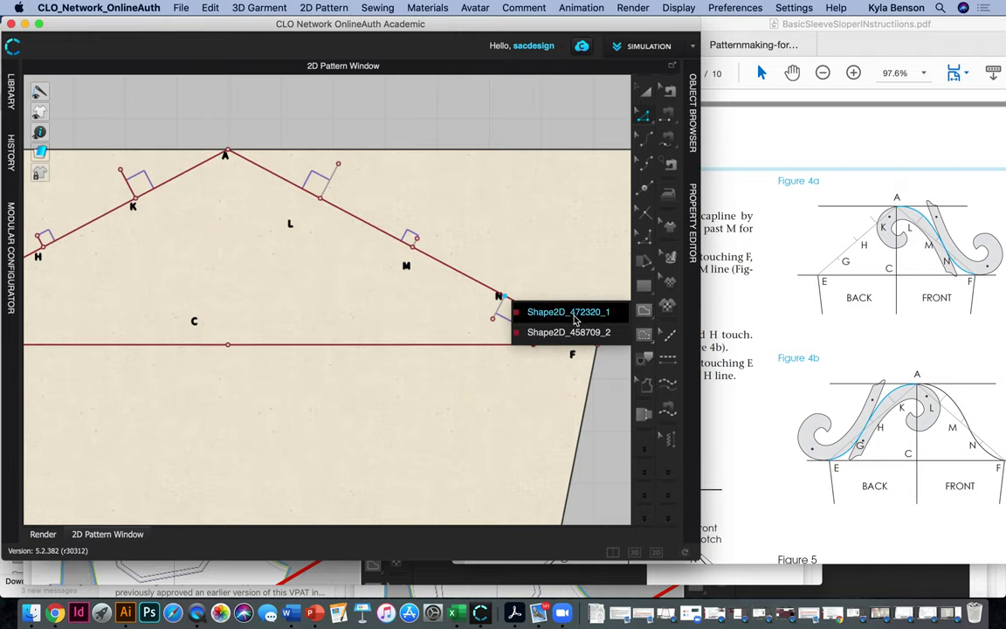
click(570, 333)
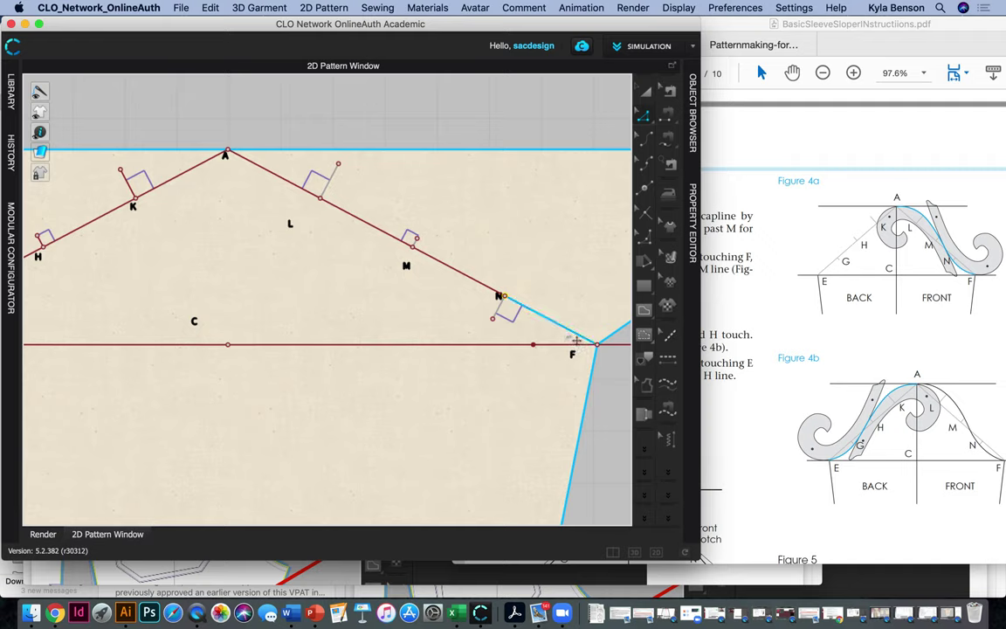
click(505, 297)
right_click(503, 298)
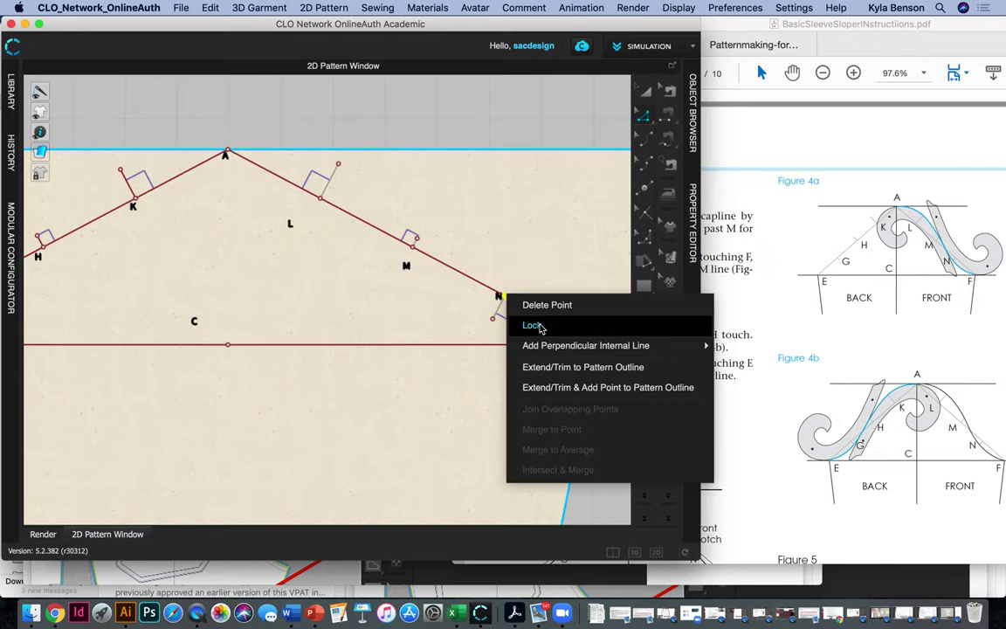
click(534, 326)
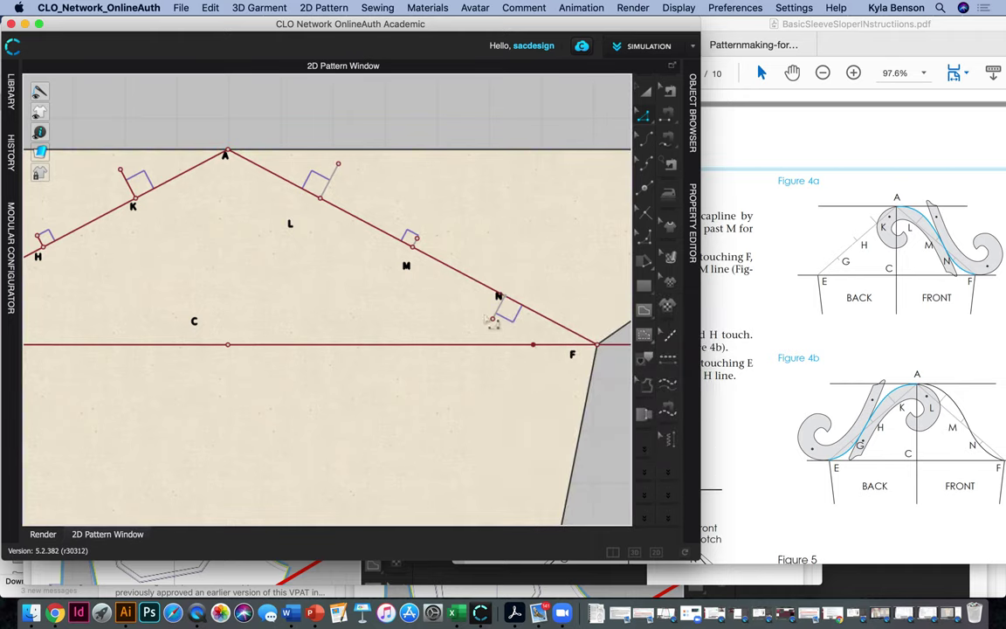
Remove the A–F line's point at M and lock the overlapping base point of M's guide line
click(413, 246)
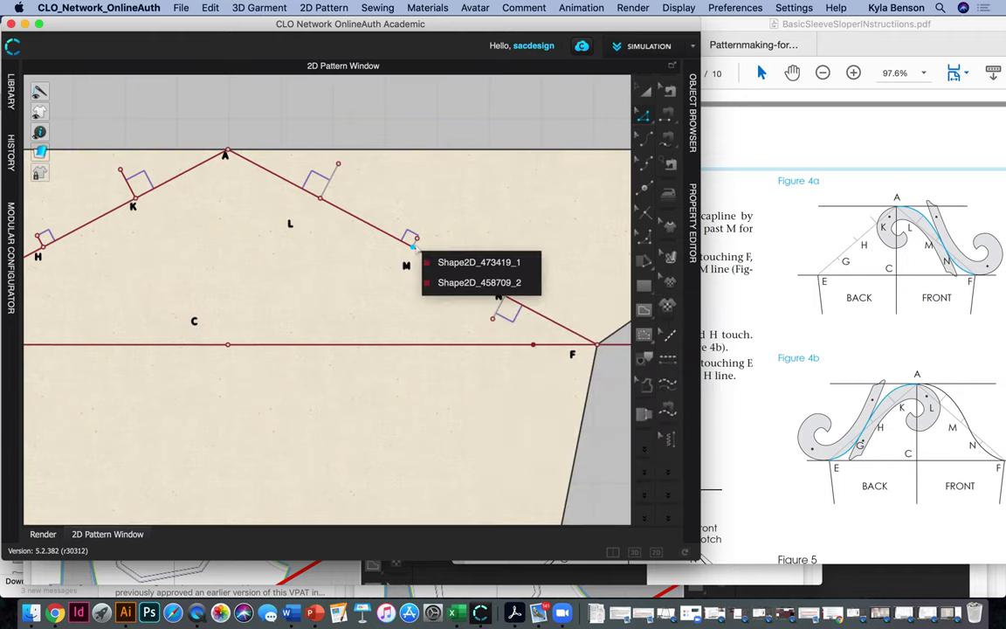
click(477, 290)
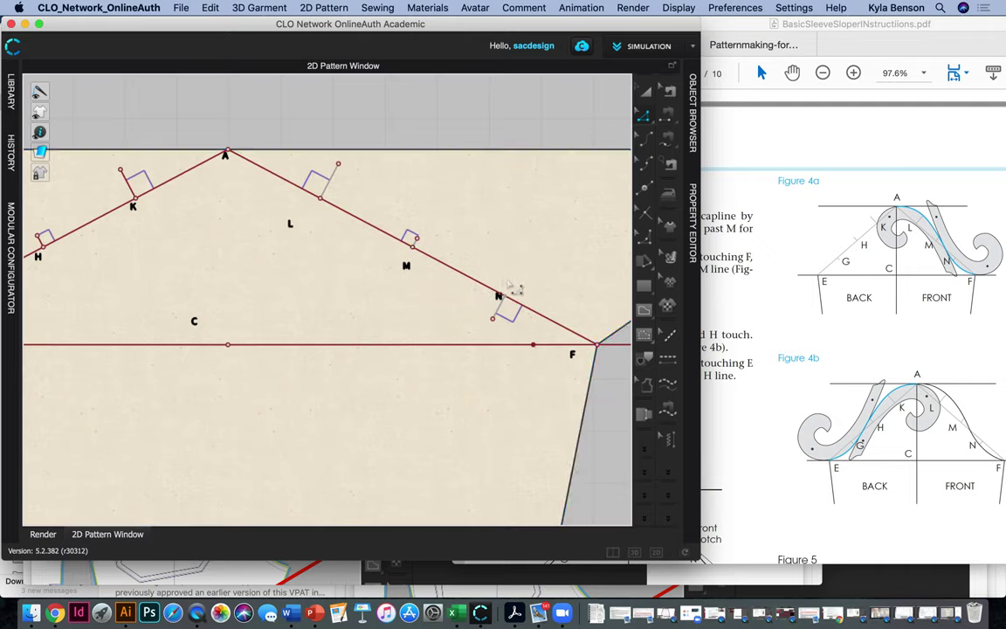
click(476, 288)
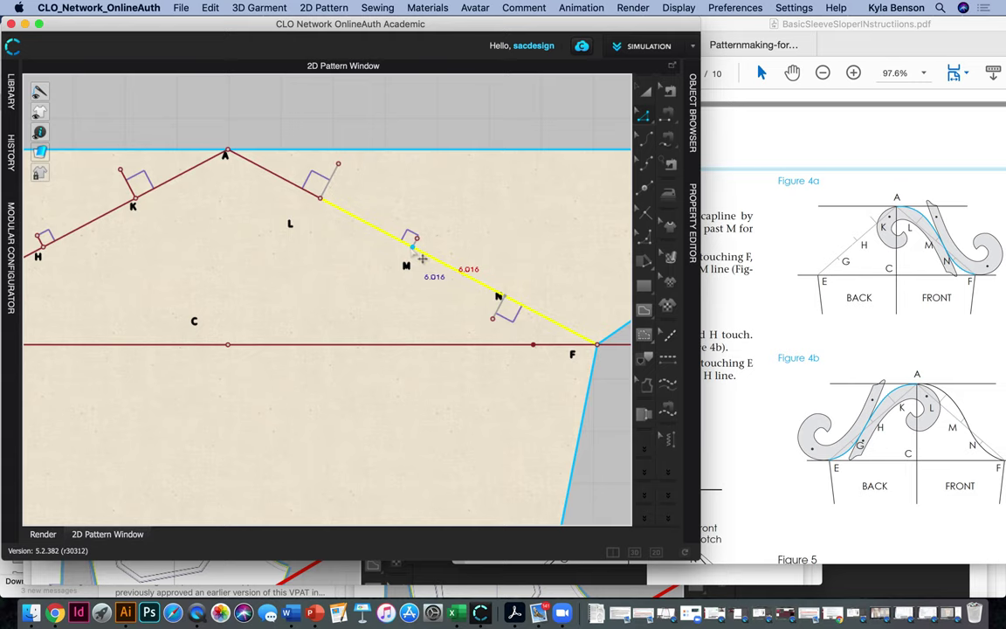
scroll(429, 249, up, 5)
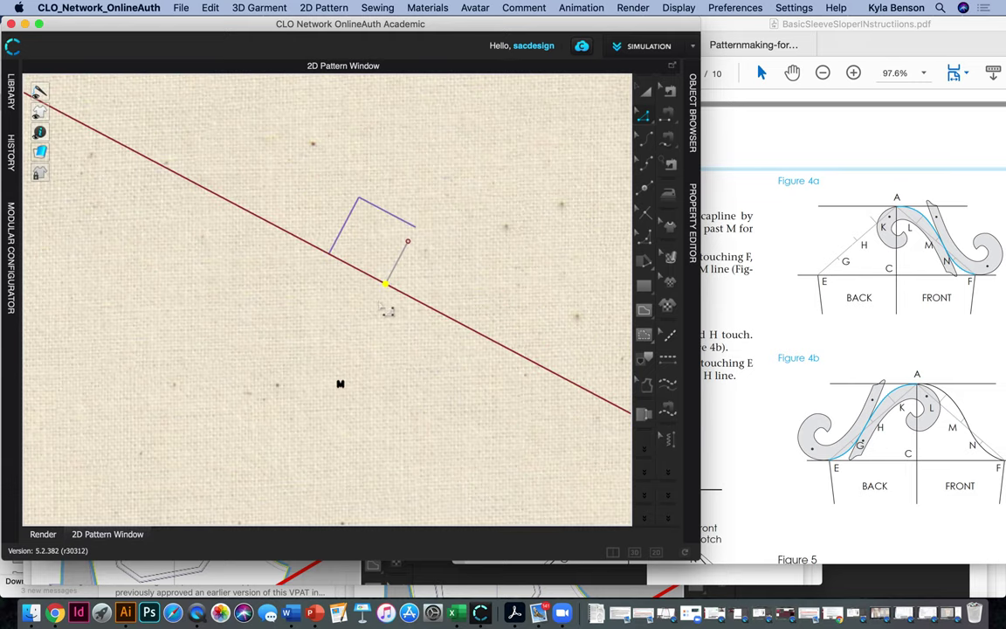
click(386, 283)
right_click(387, 286)
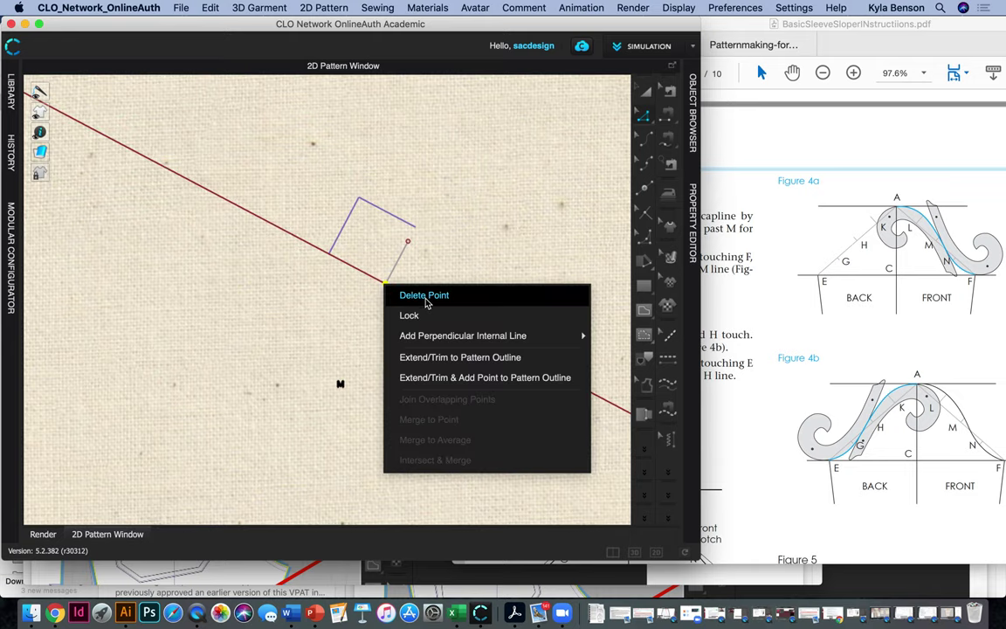
click(419, 315)
Remove the A–F line's point at L and lock the overlapping base point of L's guide line
scroll(418, 316, down, 4)
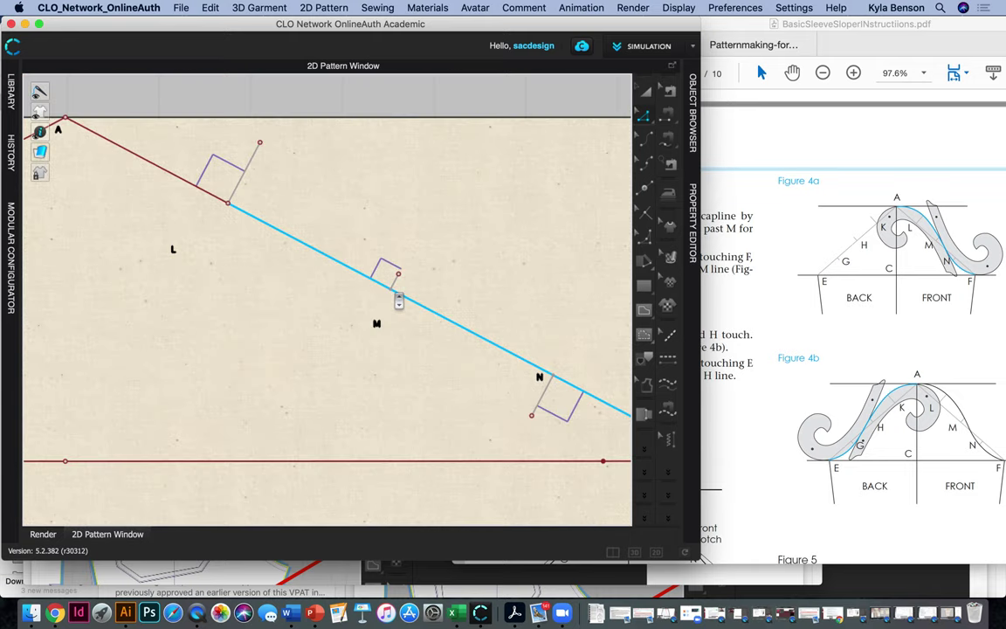
click(228, 203)
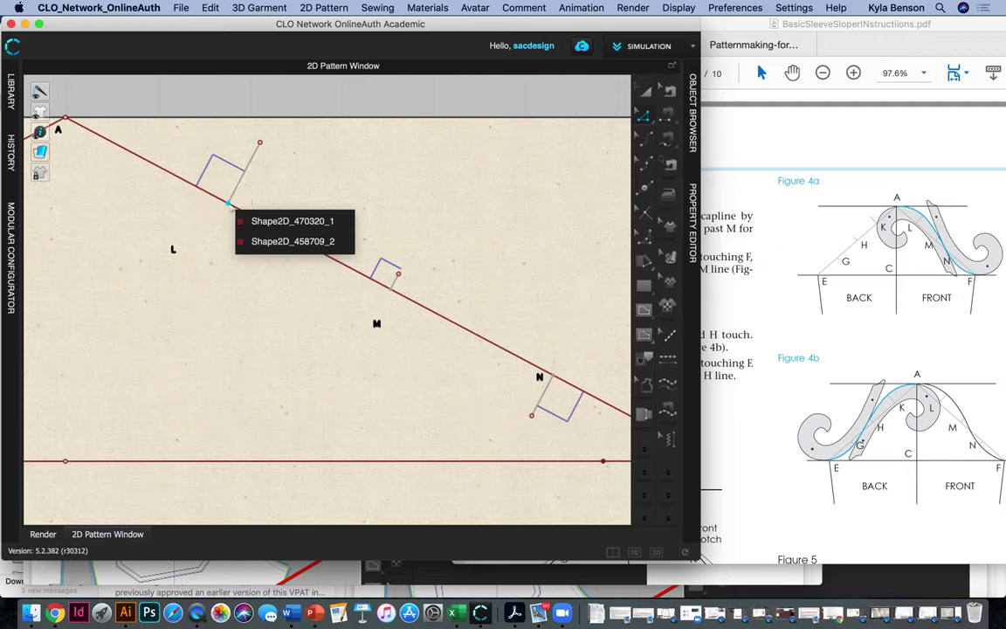
click(304, 251)
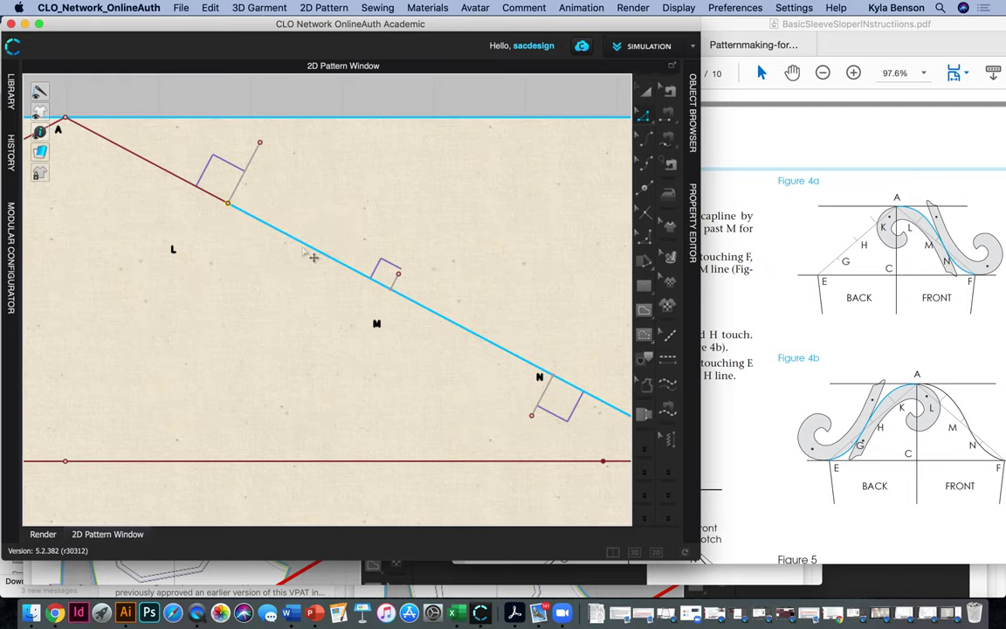
click(227, 202)
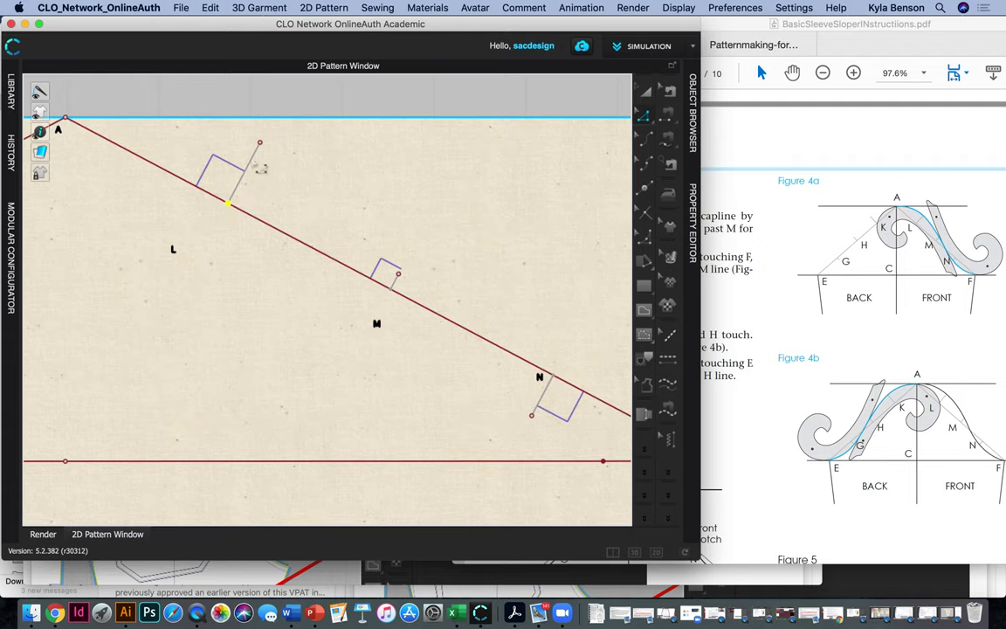
click(228, 204)
right_click(228, 203)
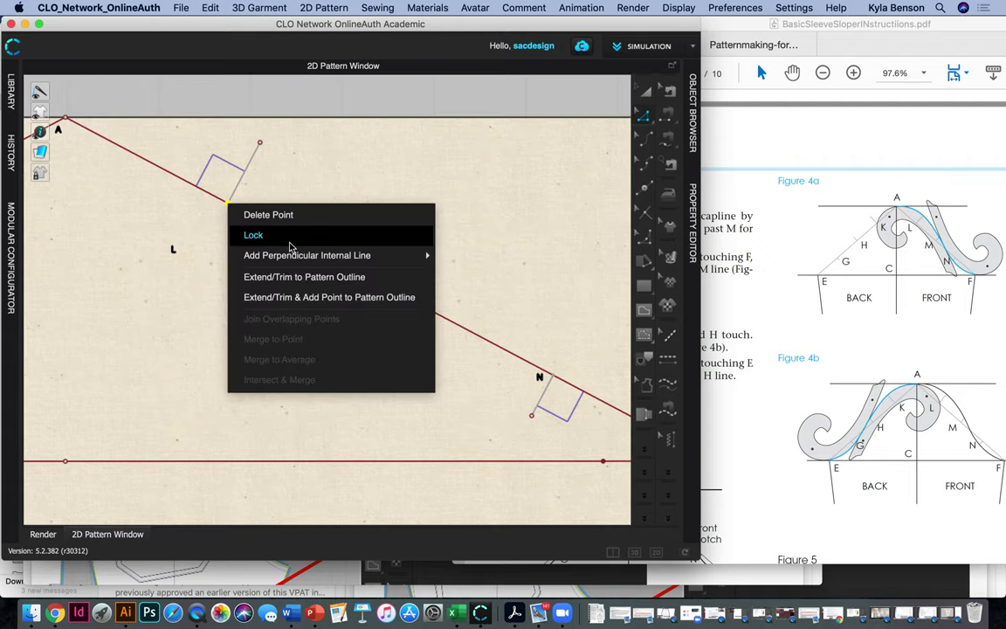
click(251, 233)
Add curve points to the A–F line and snap them to the guide line ends at L, M and N, shaping the front sleeve cap
click(336, 261)
scroll(341, 260, down, 3)
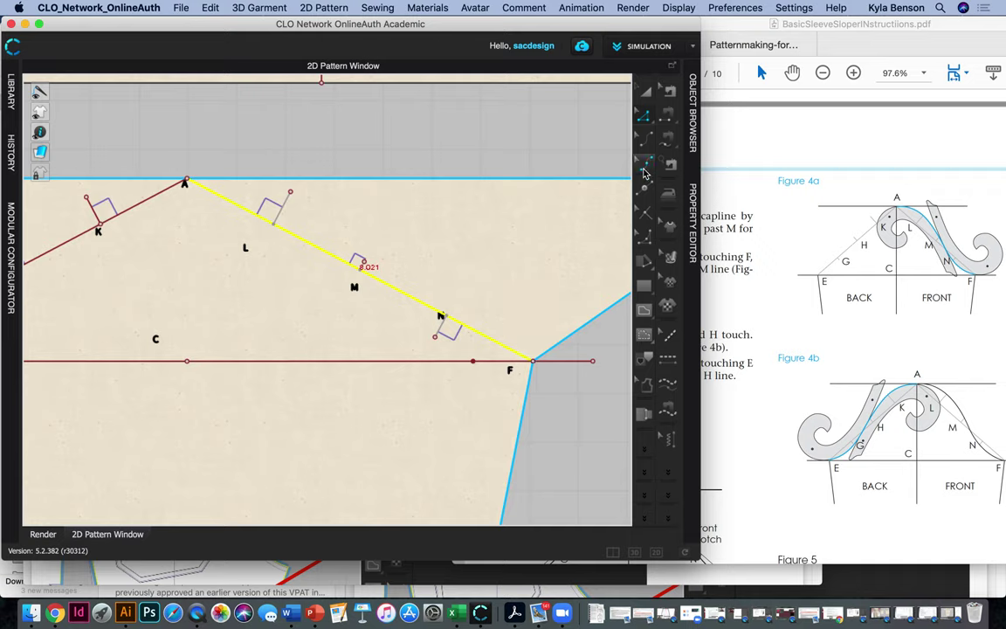
click(644, 168)
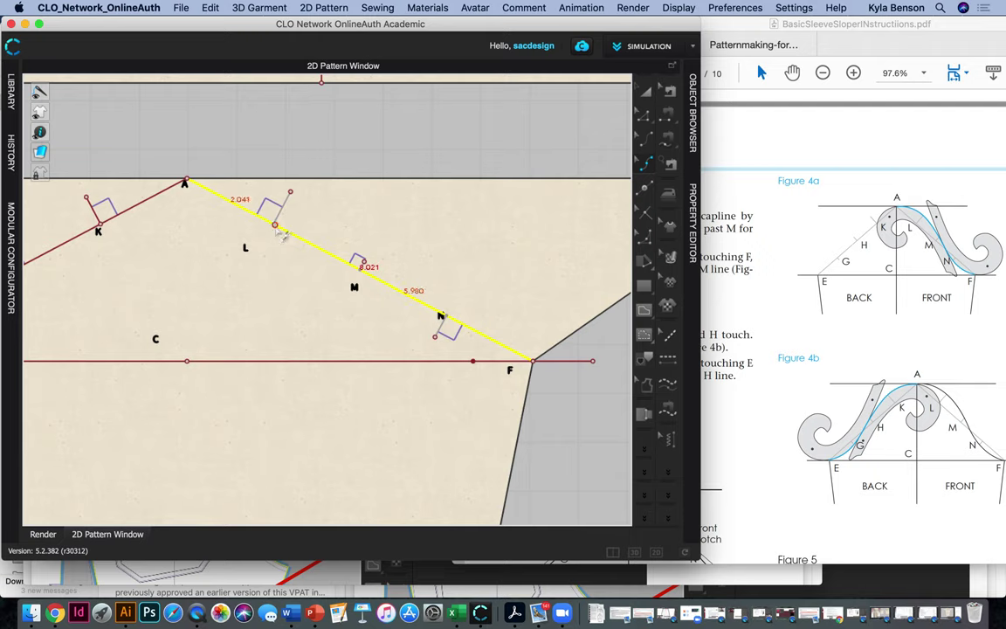
drag(278, 227, 291, 192)
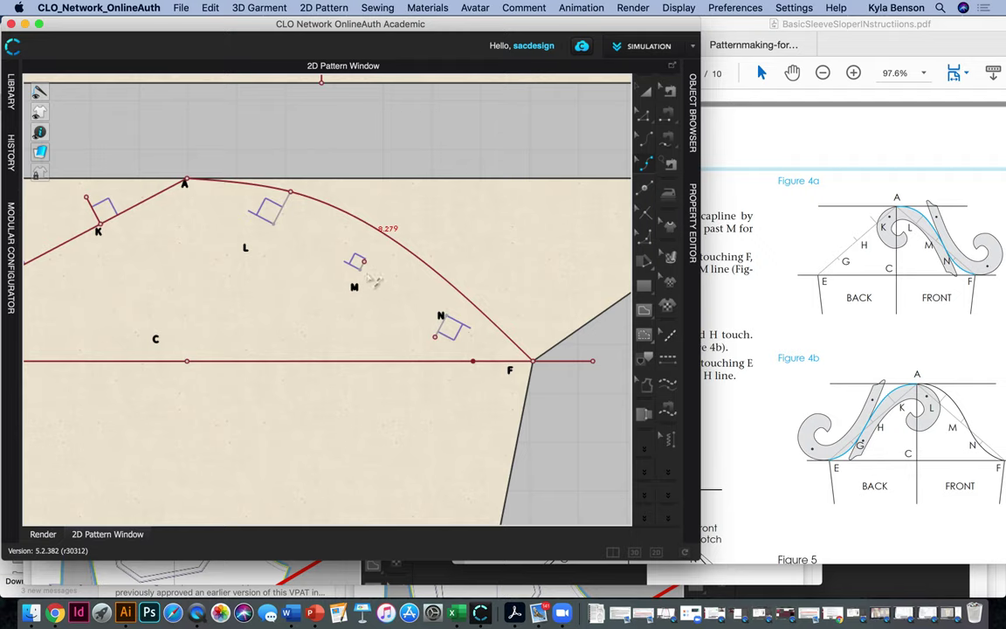
click(384, 230)
drag(385, 232, 364, 260)
click(410, 300)
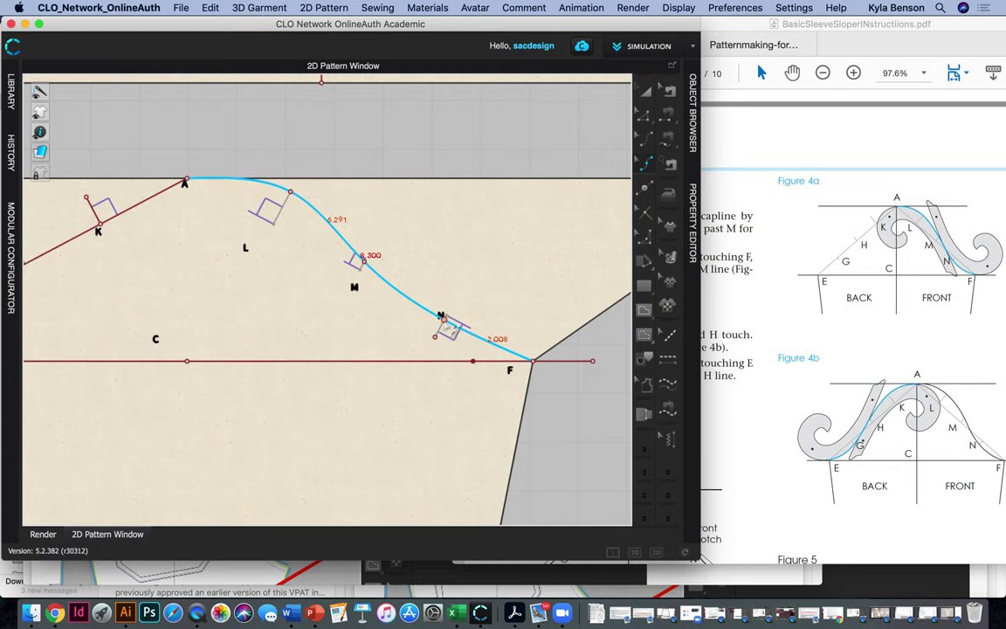
click(442, 316)
drag(442, 316, 435, 336)
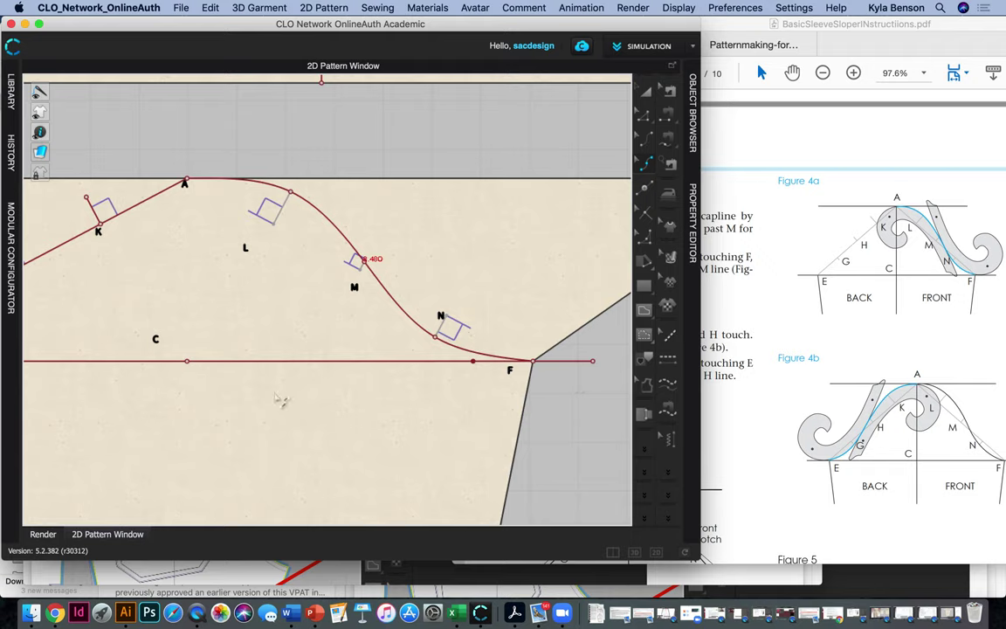
drag(265, 362, 539, 441)
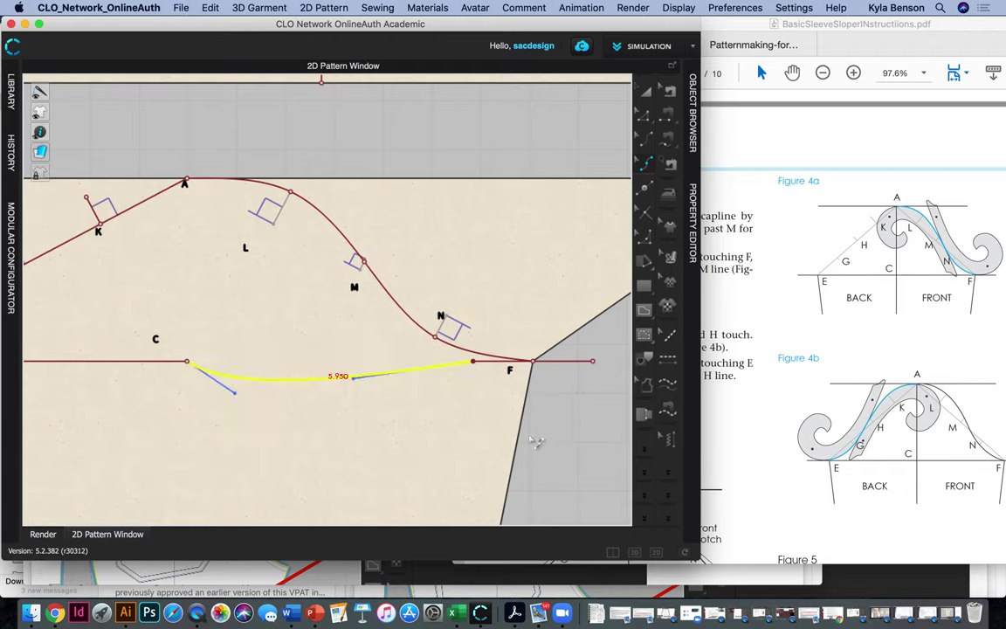
key(super+z)
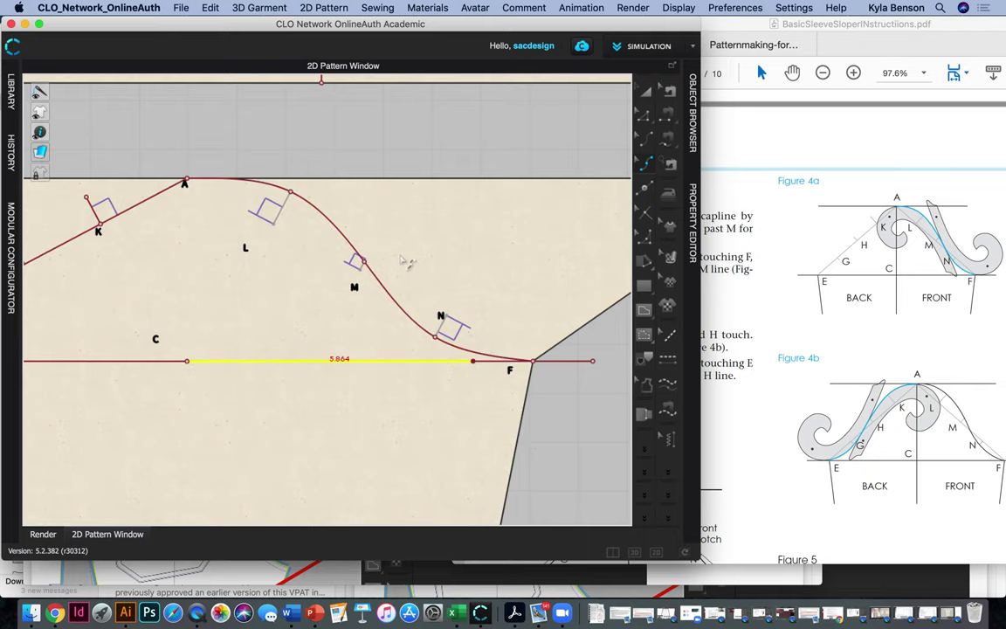
Lock the perpendicular guide lines at K, H and G along the back cap's A–E line
key(z)
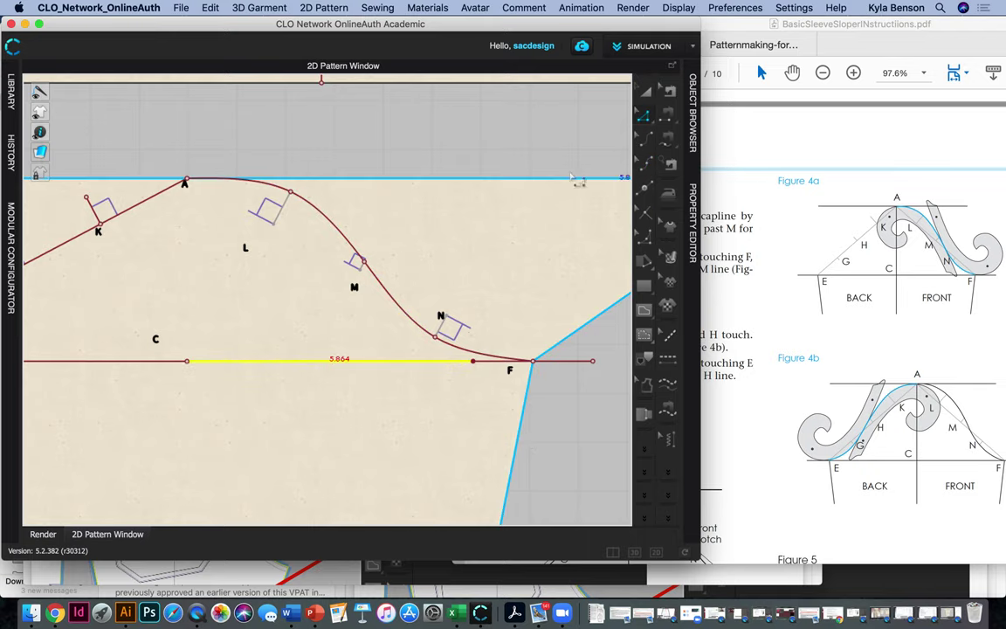
scroll(572, 177, left, 10)
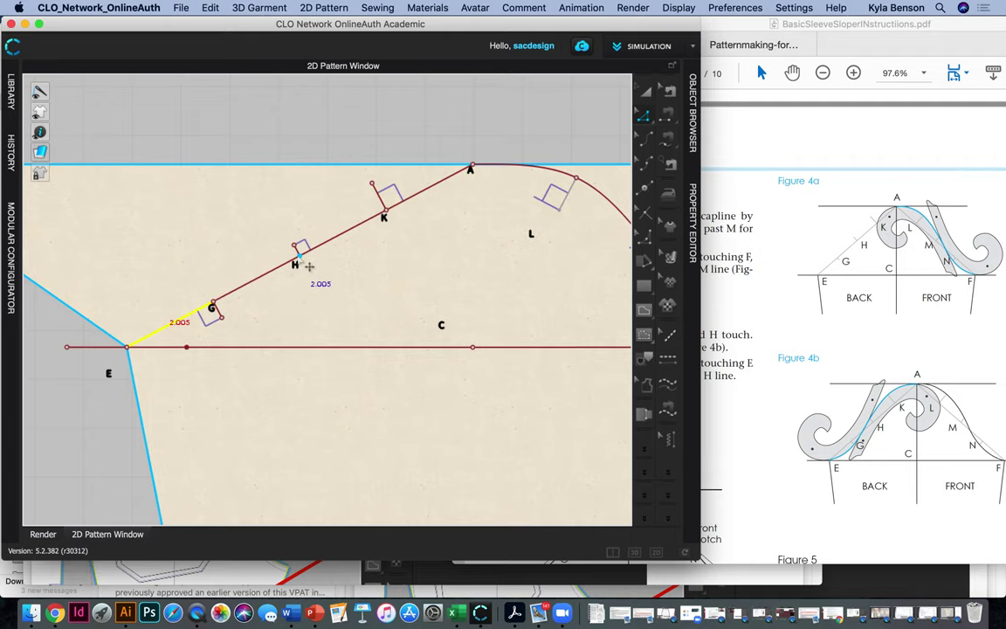
scroll(408, 266, up, 3)
scroll(407, 262, down, 2)
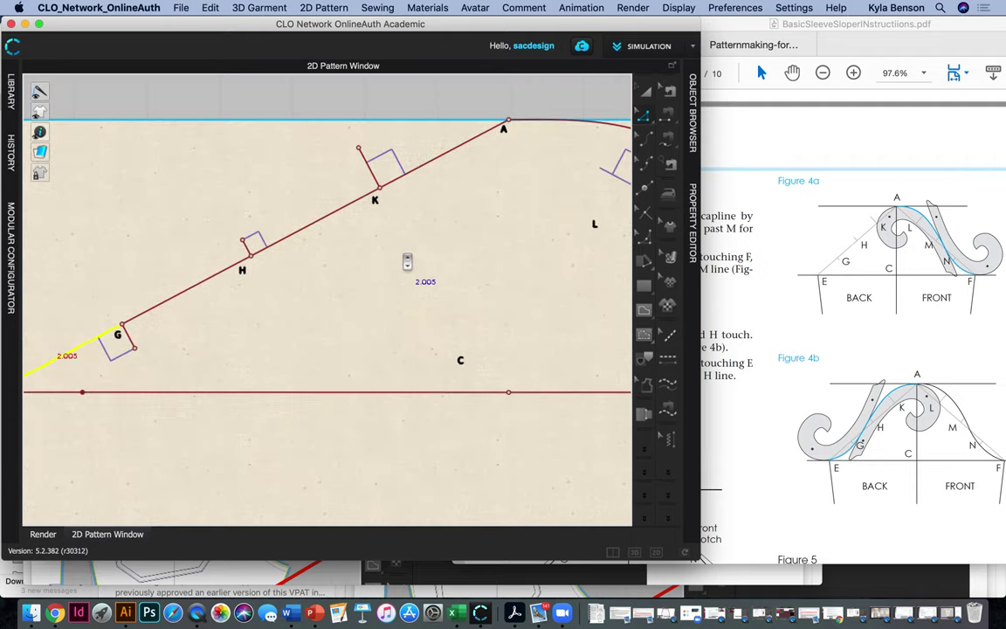
scroll(407, 262, down, 2)
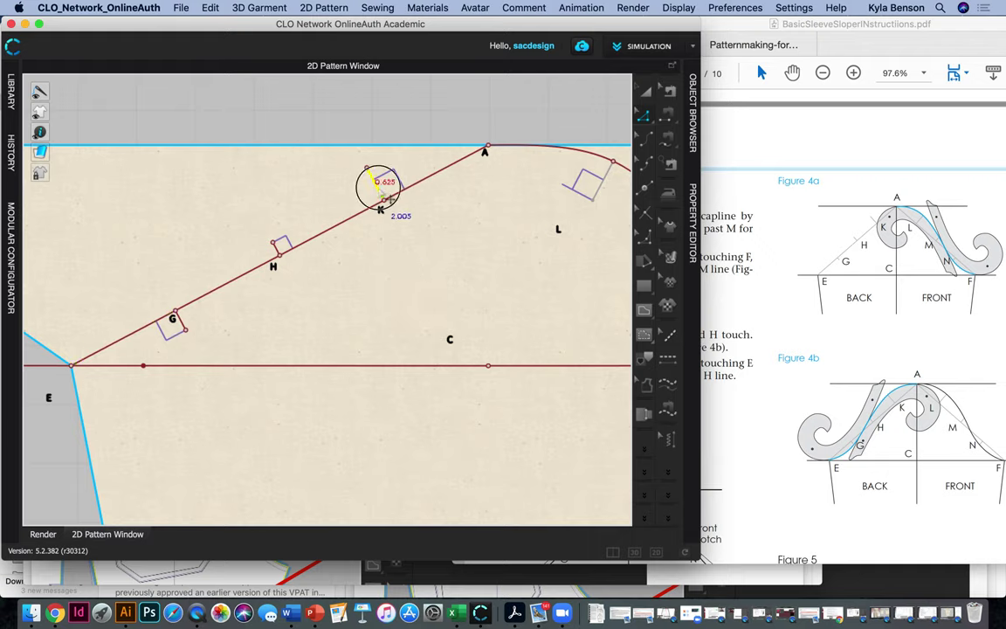
click(384, 195)
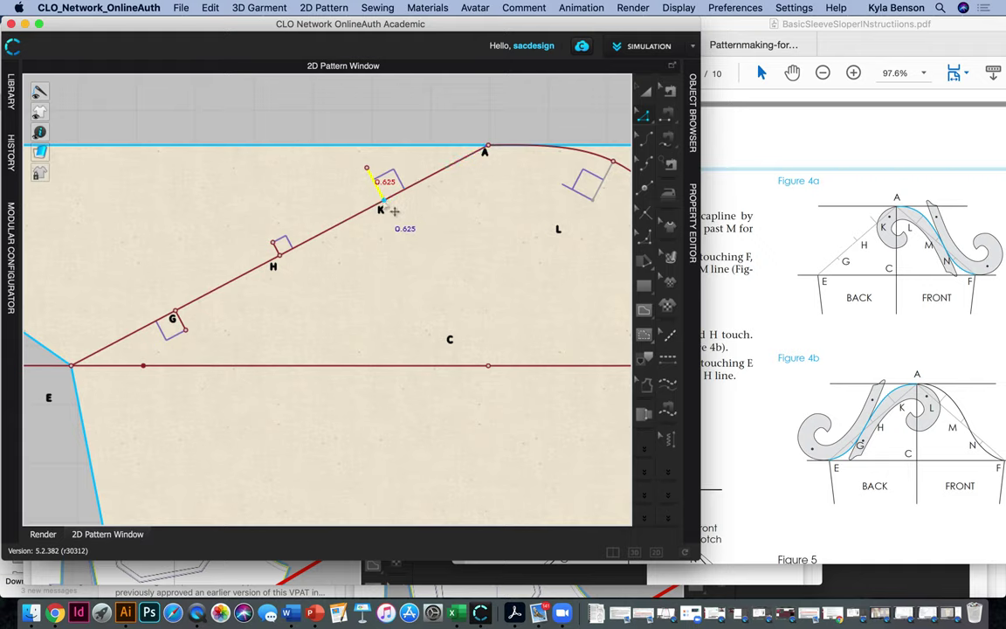
click(390, 208)
click(406, 220)
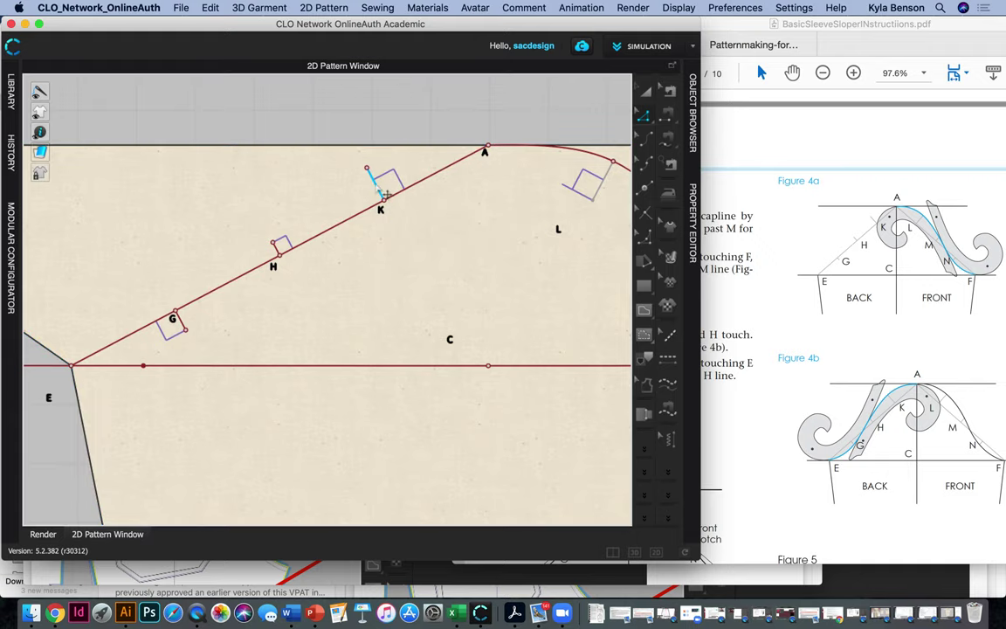
click(278, 248)
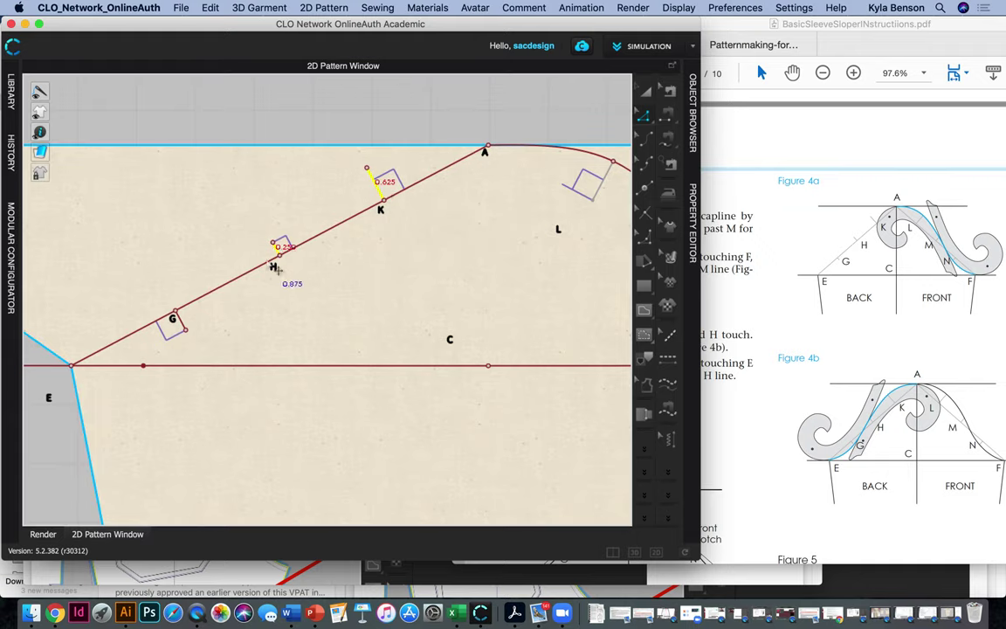
right_click(180, 321)
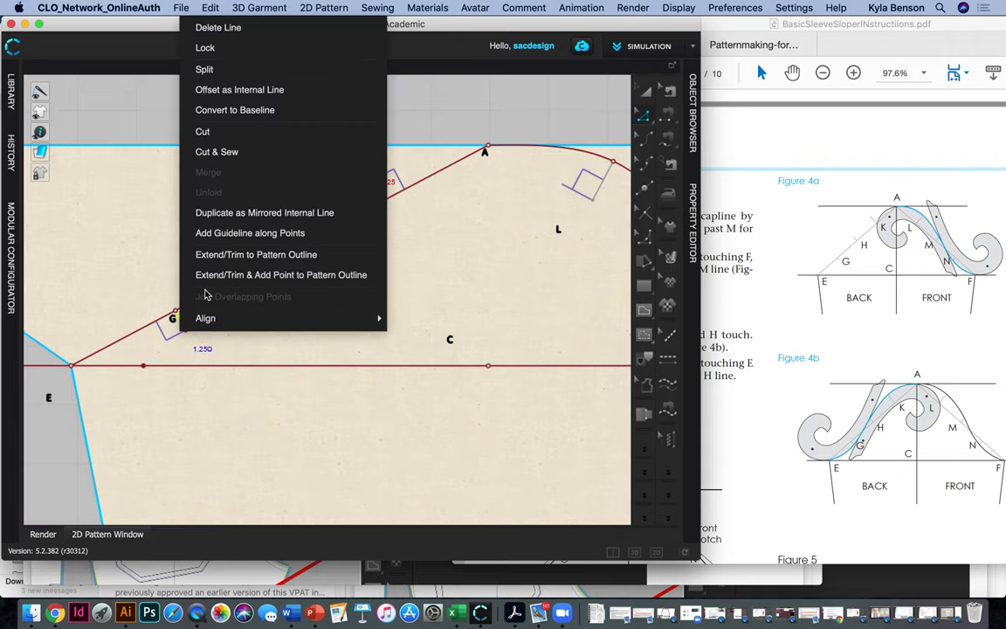
key(Escape)
Try to lock the base points of the guide lines at K and H where they overlap the A–E line
scroll(480, 249, up, 5)
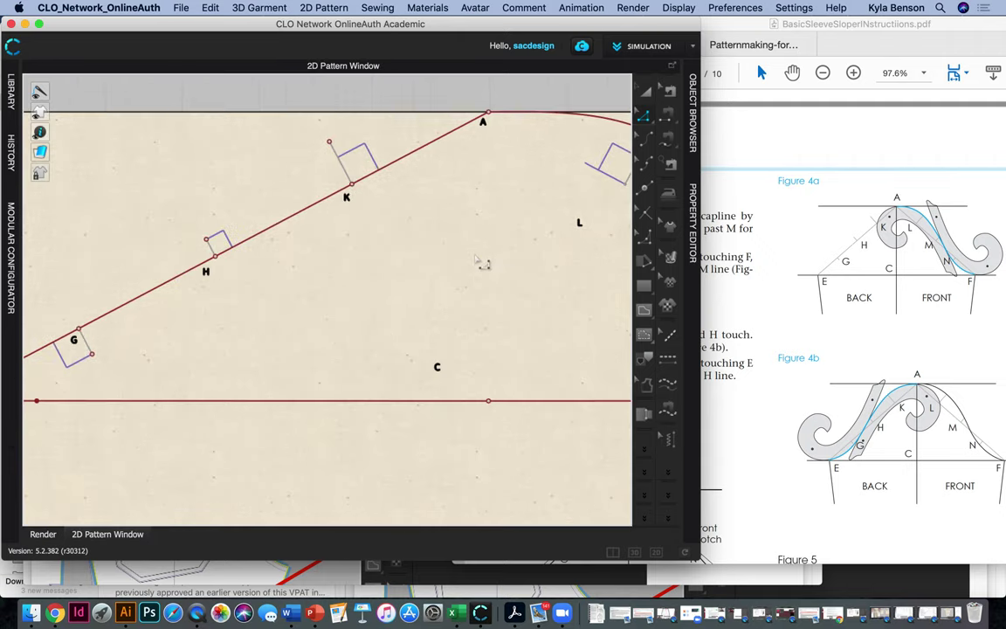
click(325, 174)
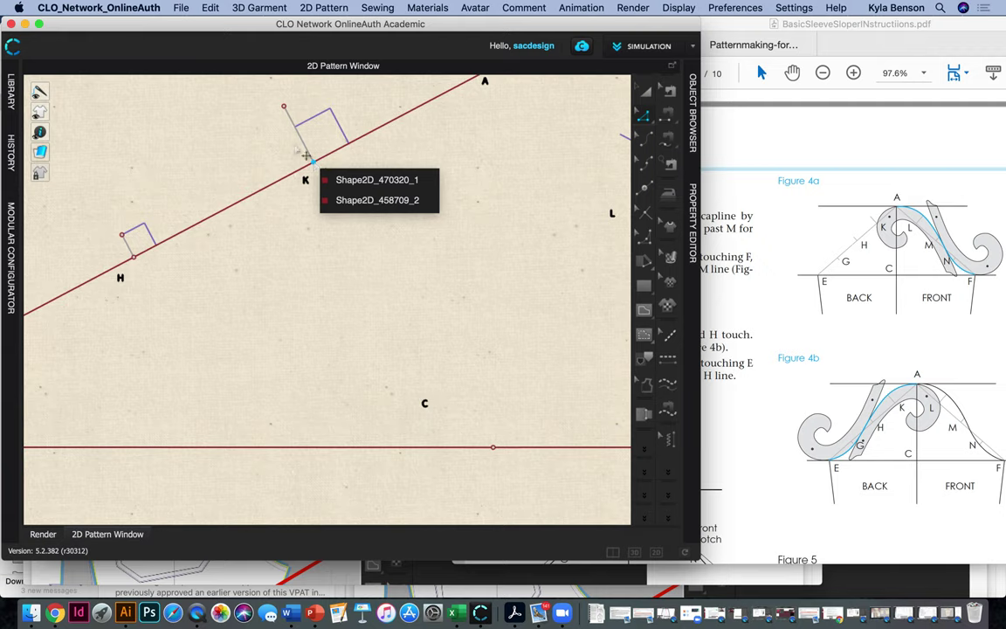
click(335, 182)
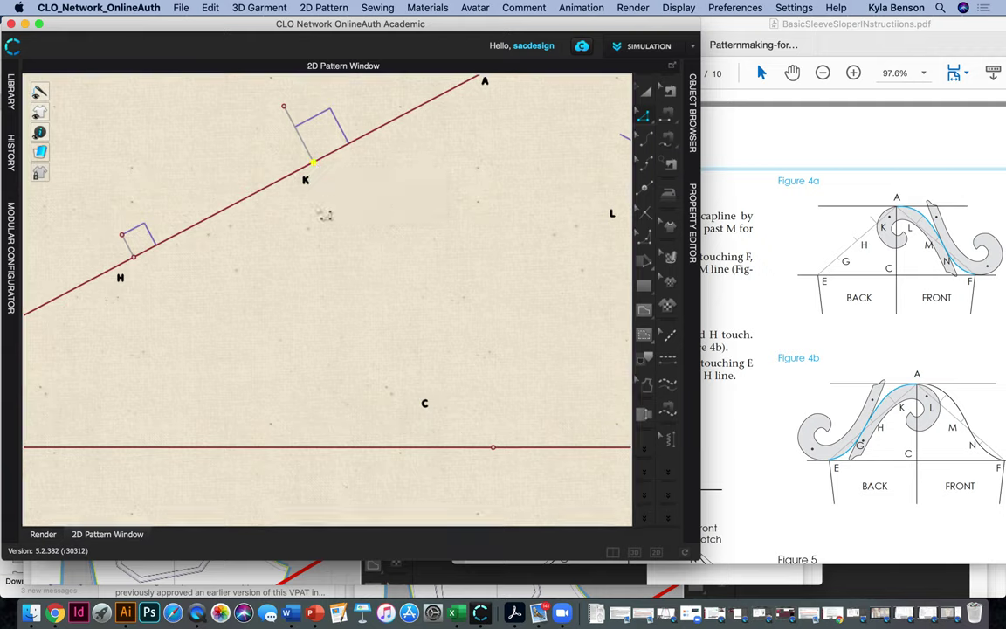
click(133, 255)
click(166, 274)
right_drag(171, 284, 449, 230)
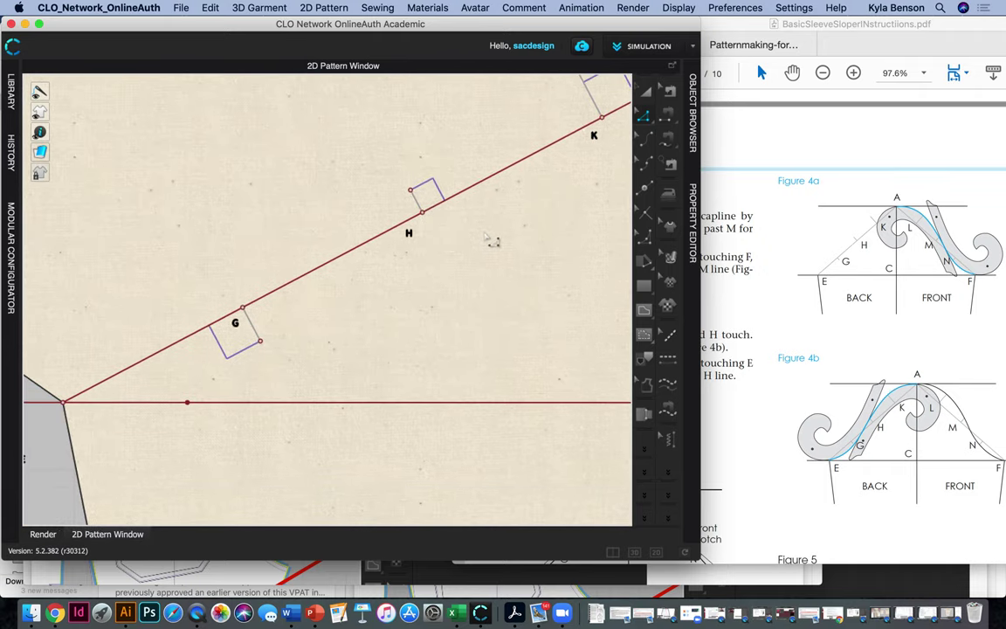
Lock the base points of the guide lines at G and H where they overlap the A–E line
click(243, 309)
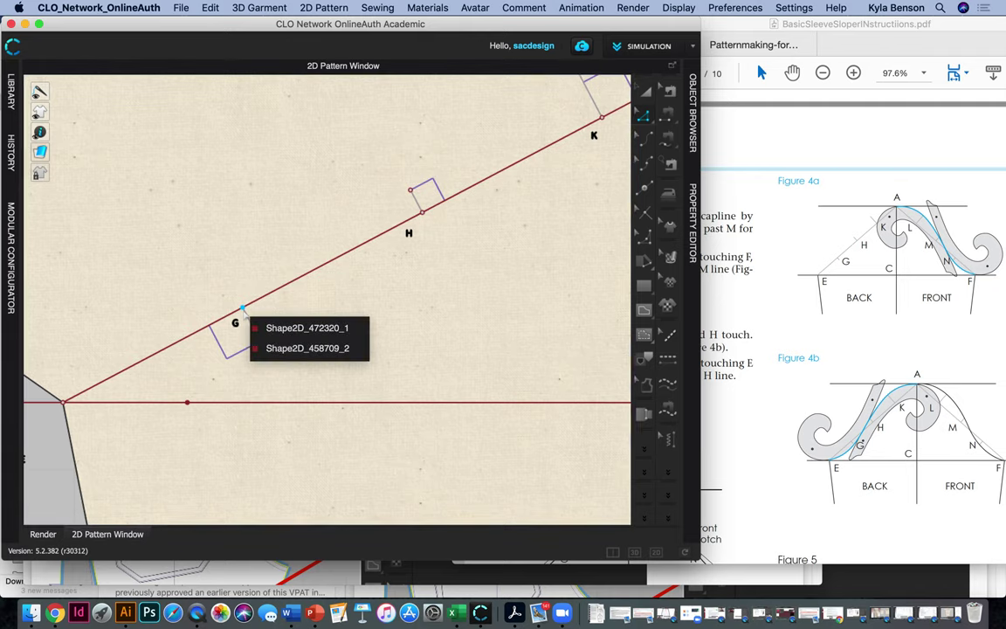
click(301, 329)
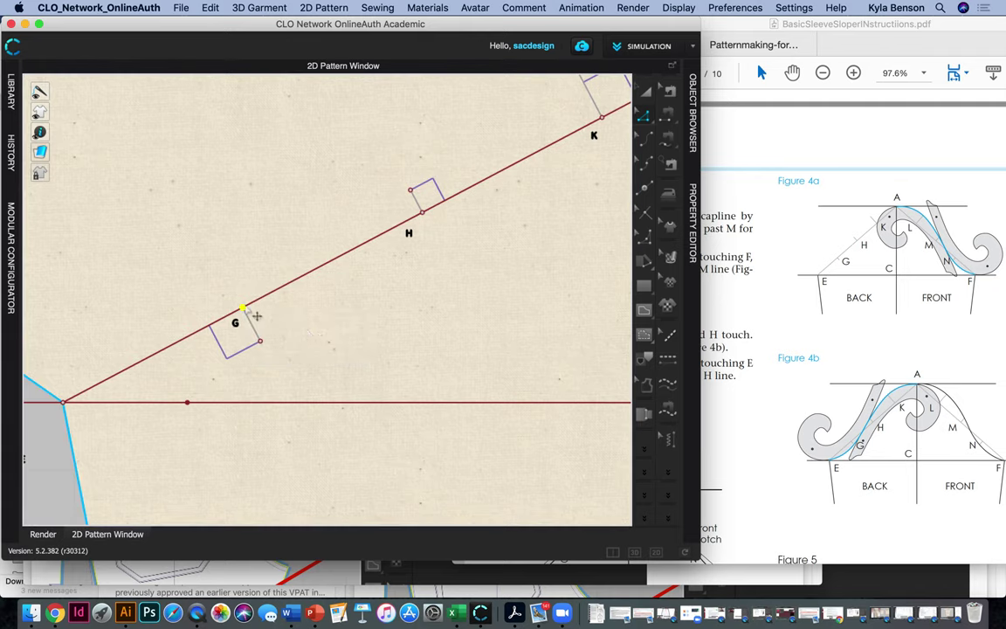
right_click(243, 308)
click(433, 224)
click(421, 213)
click(463, 249)
right_click(422, 212)
click(521, 207)
click(243, 309)
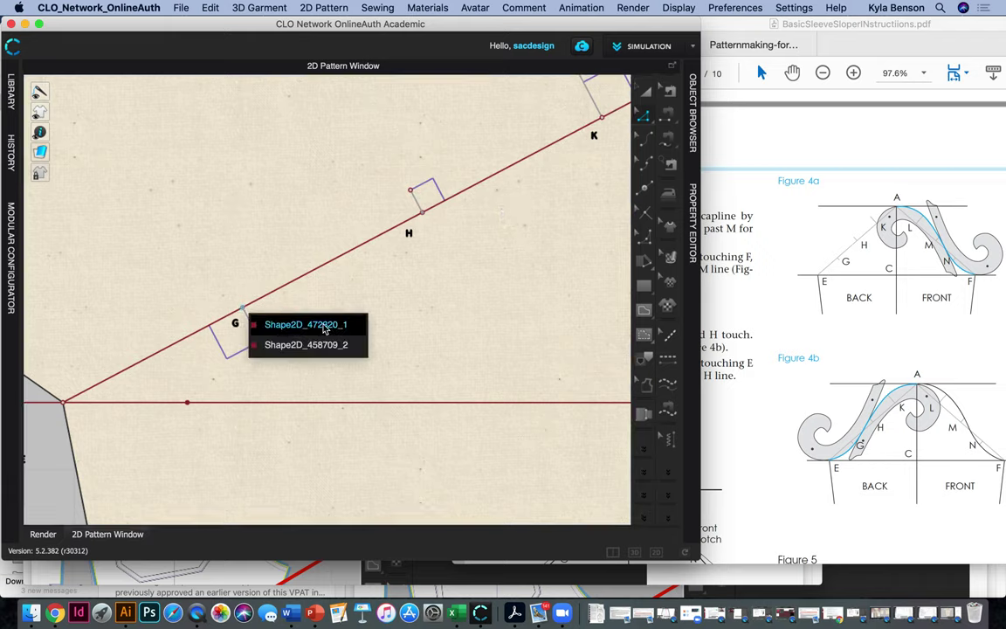
click(323, 325)
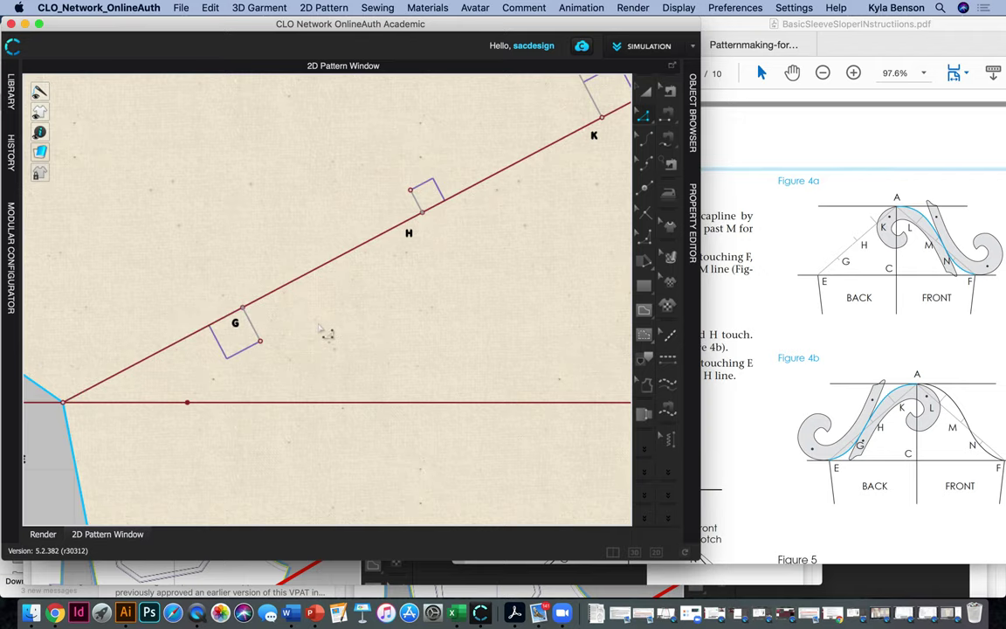
Delete the A–E line's own points at G, H and K so it becomes one straight segment
scroll(321, 330, down, 4)
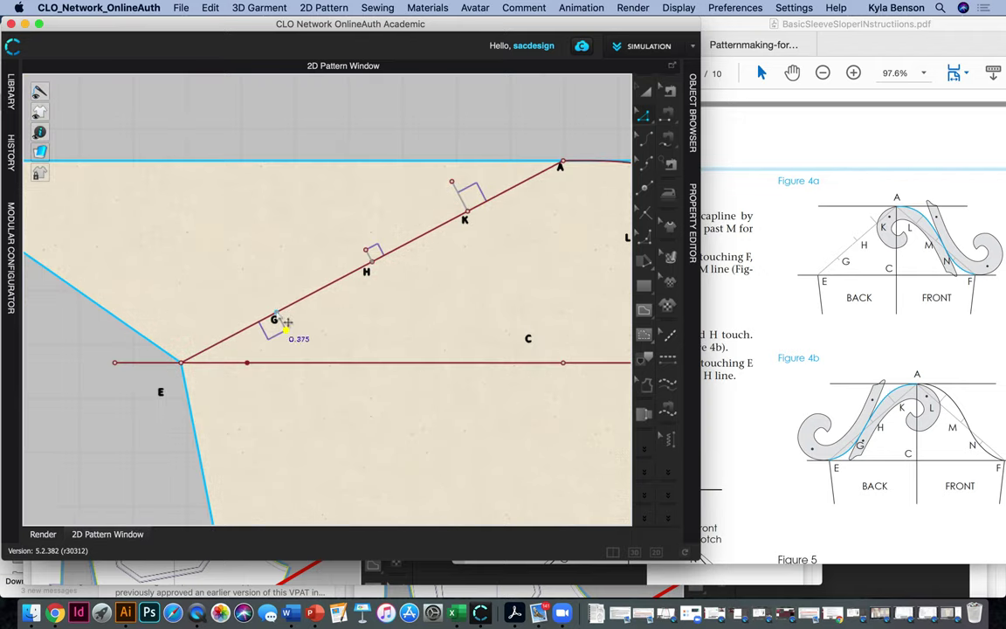
click(278, 320)
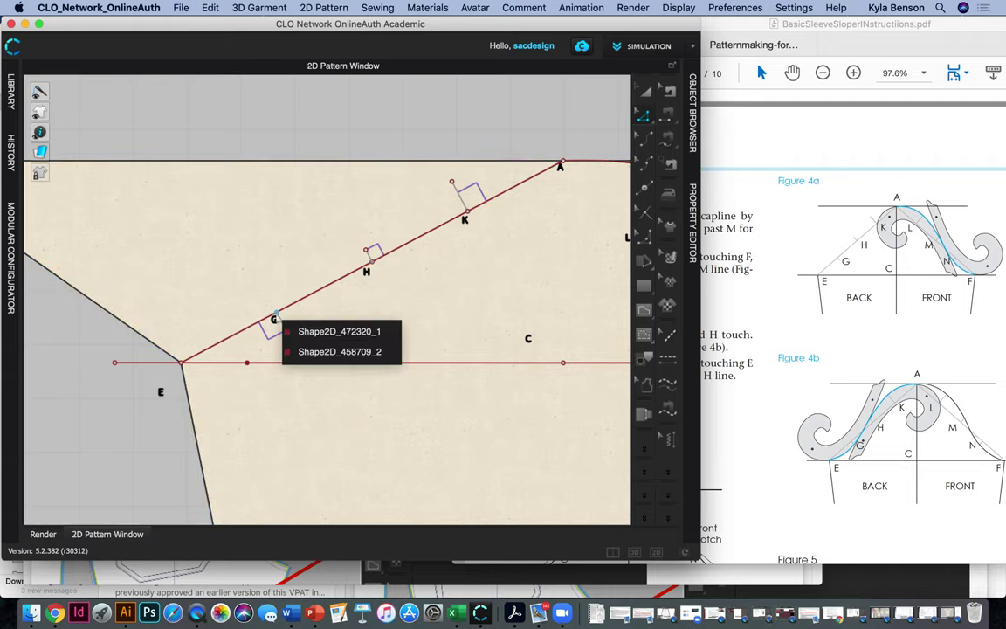
click(366, 352)
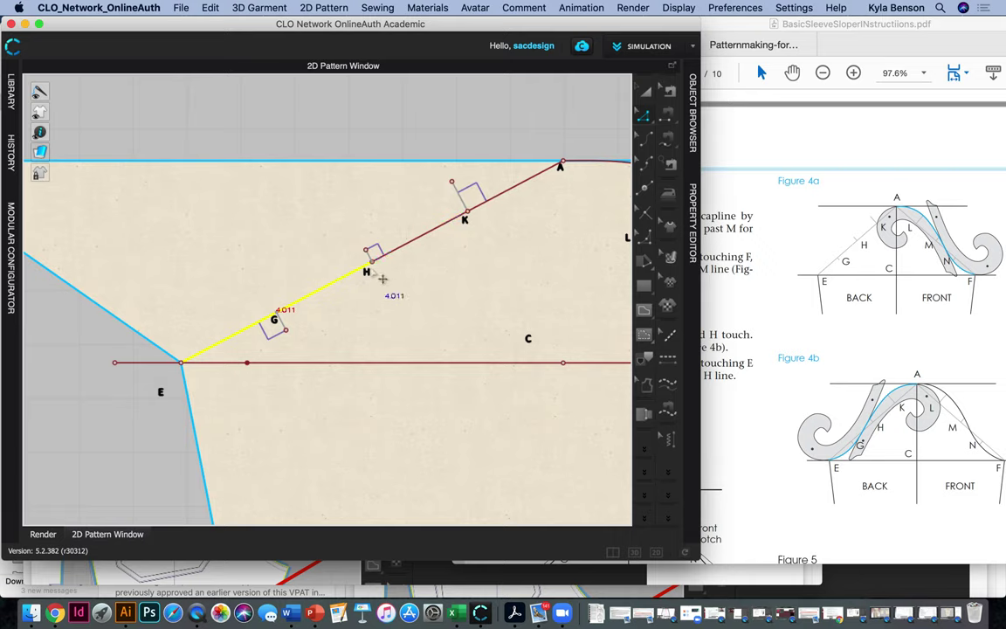
click(366, 270)
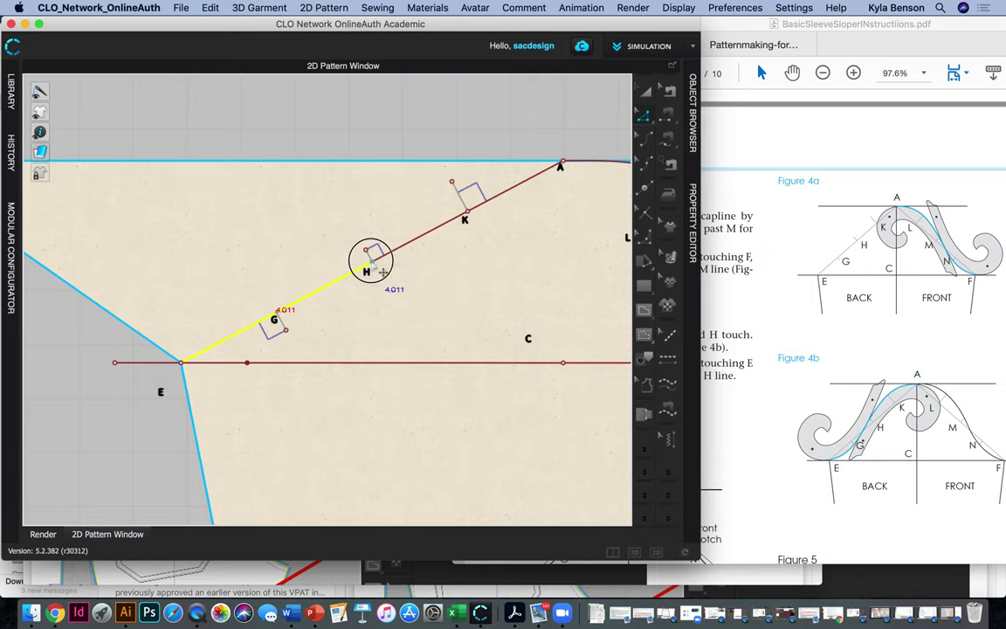
click(427, 300)
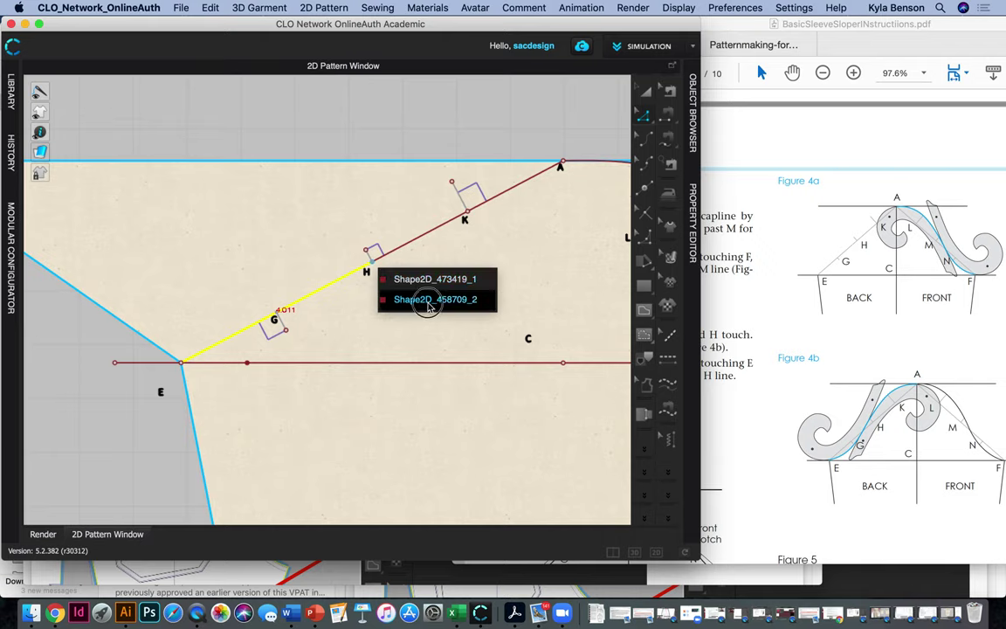
click(393, 248)
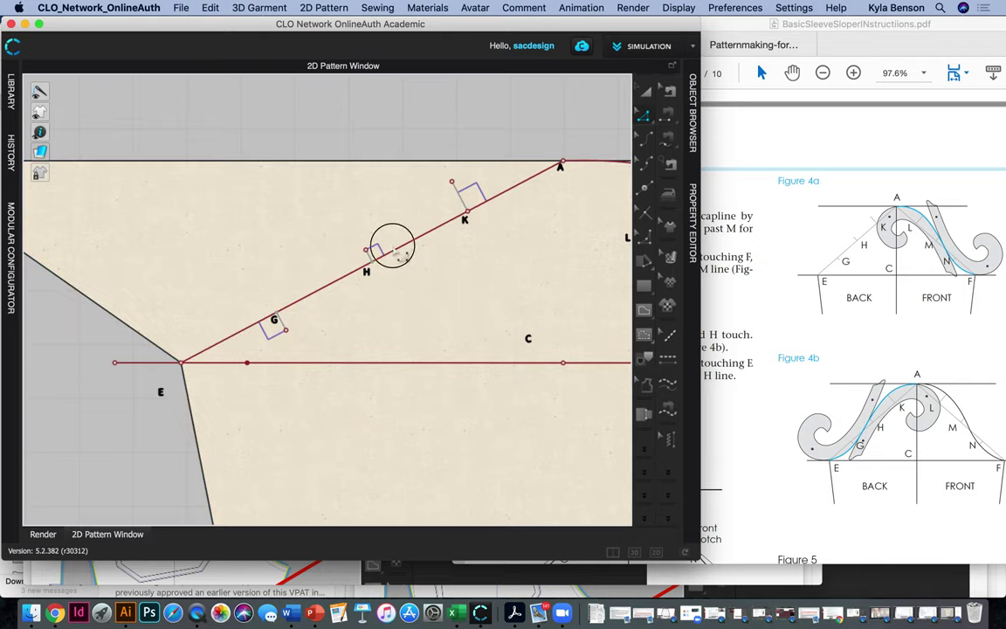
click(478, 221)
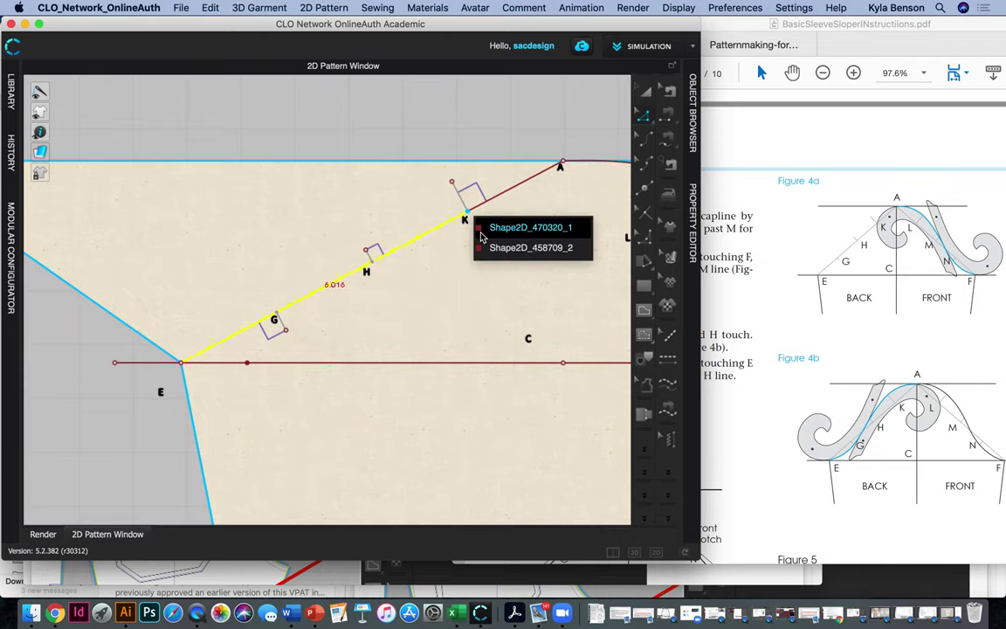
click(496, 248)
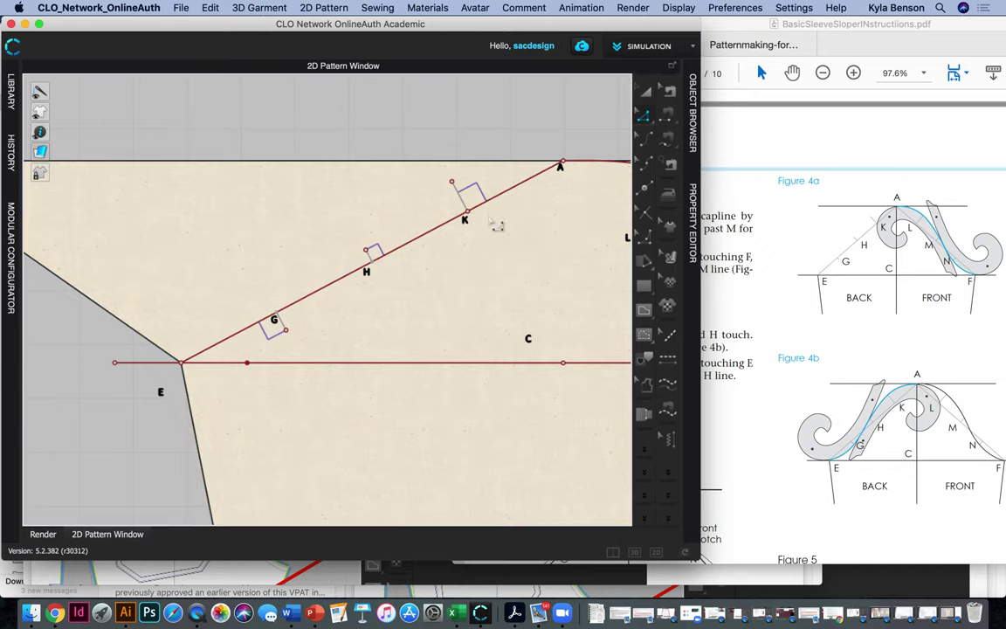
click(508, 206)
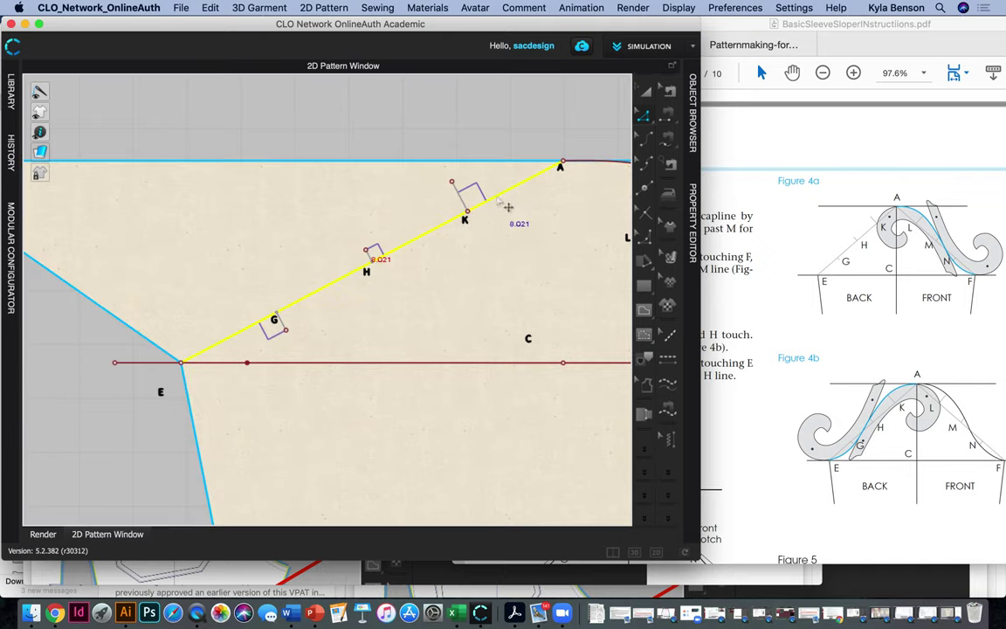
Try to add a curve point to the A–E line at K and pull it to the guide line's end
click(648, 163)
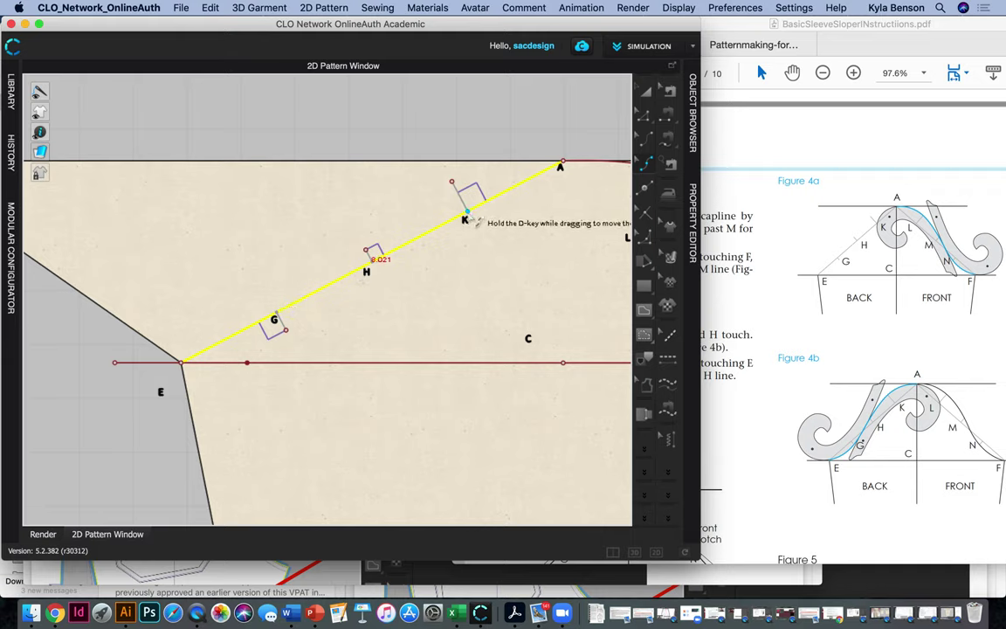
drag(465, 219, 453, 180)
click(354, 350)
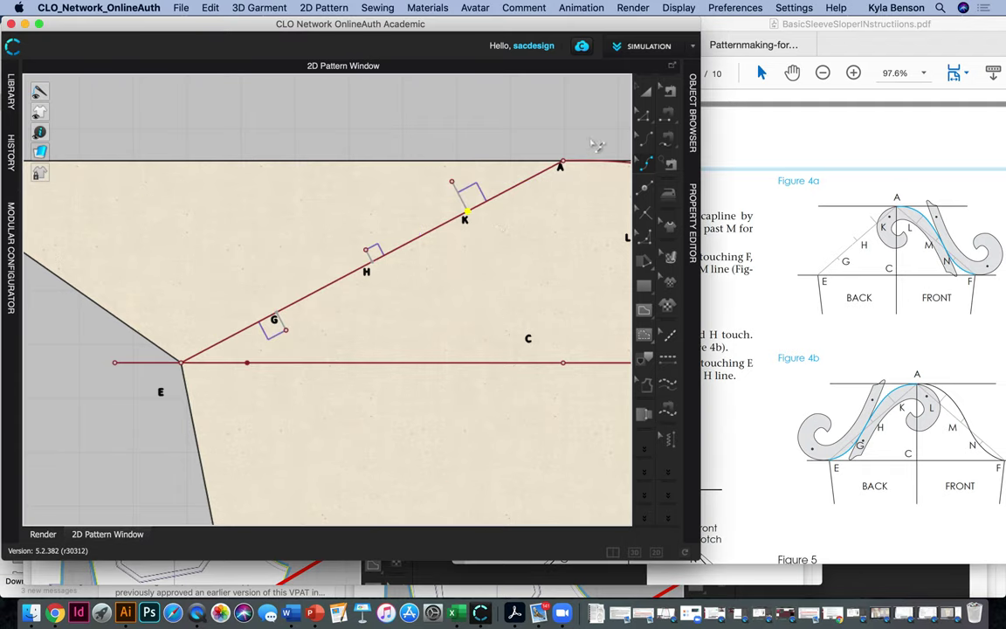
Lock the base point of K's guide line where it overlaps the A–E line
key(z)
right_click(466, 217)
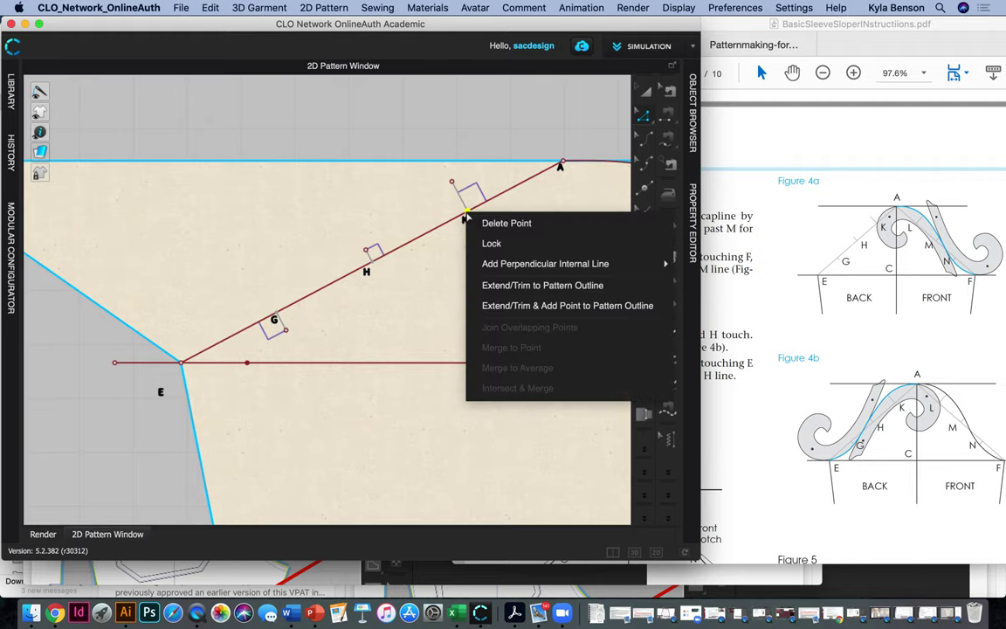
click(489, 243)
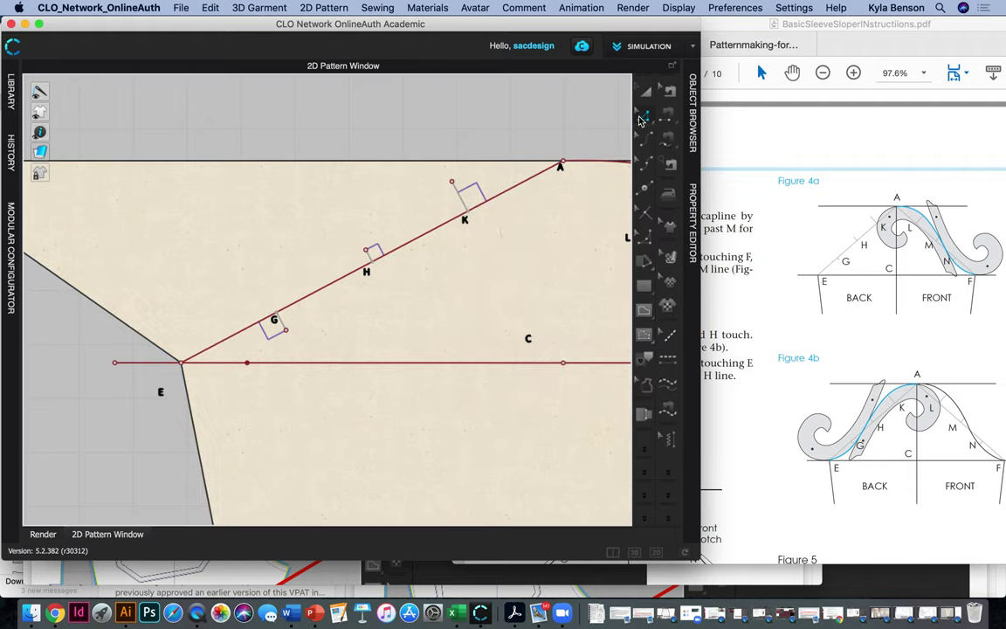
Try to bend the A–E line at K with a curve point, and undo the accidental move of the line
click(496, 190)
key(c)
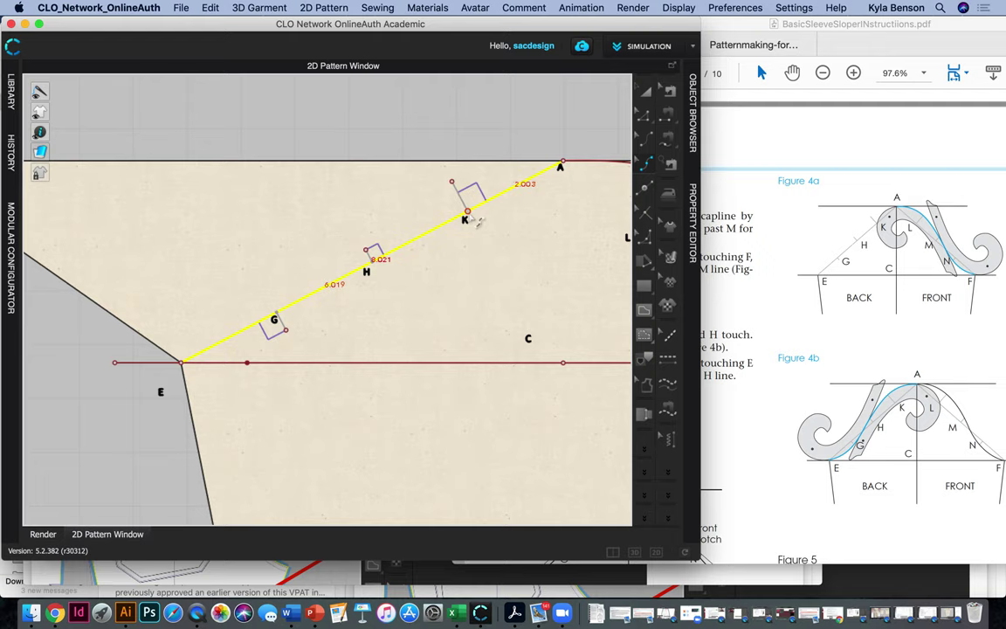
drag(472, 216, 504, 282)
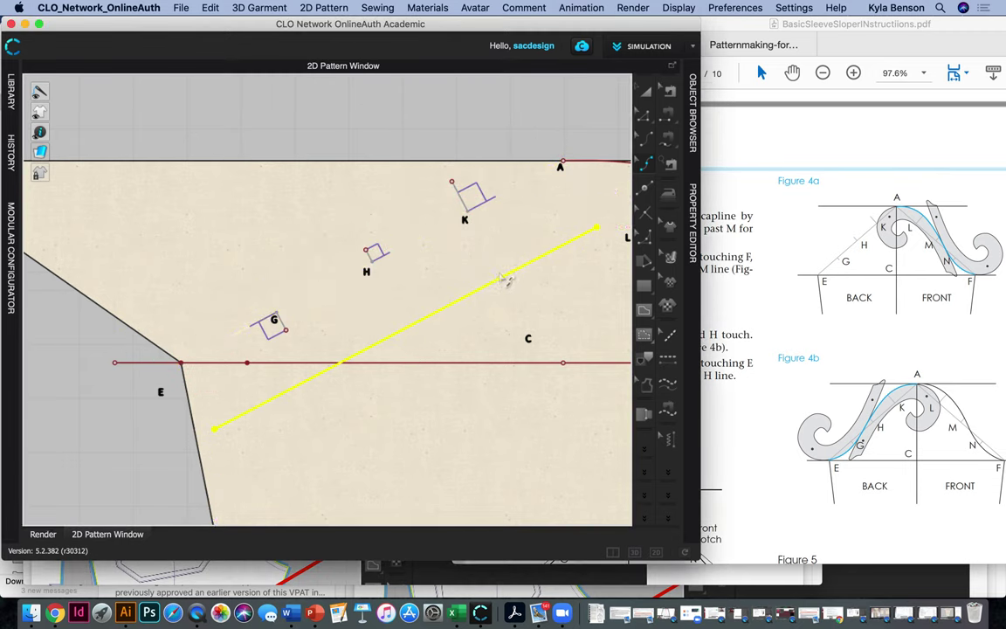
key(super+z)
Delete all curve points from the A–E line
click(643, 115)
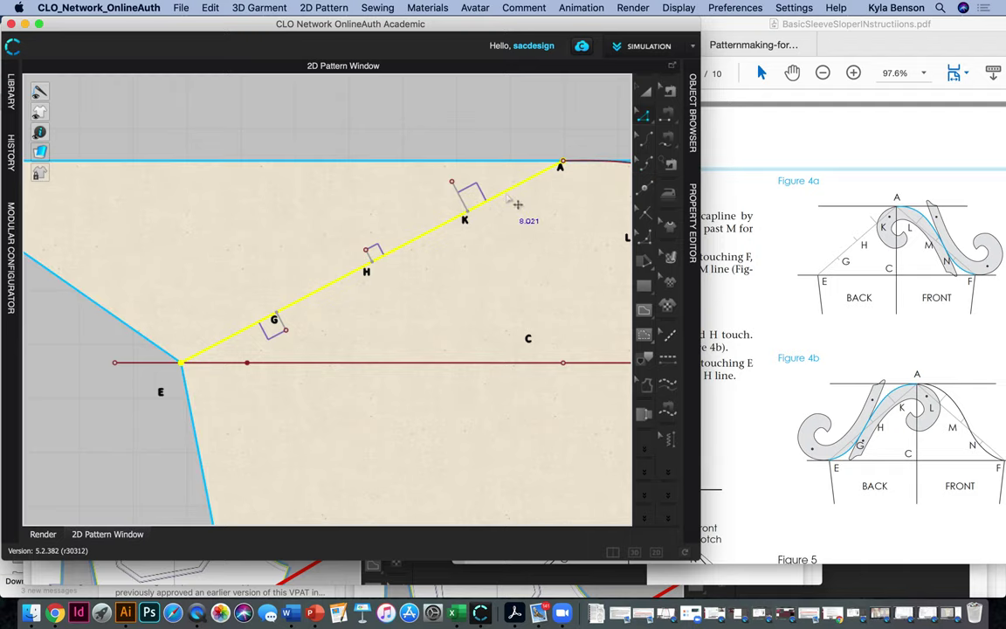
click(494, 211)
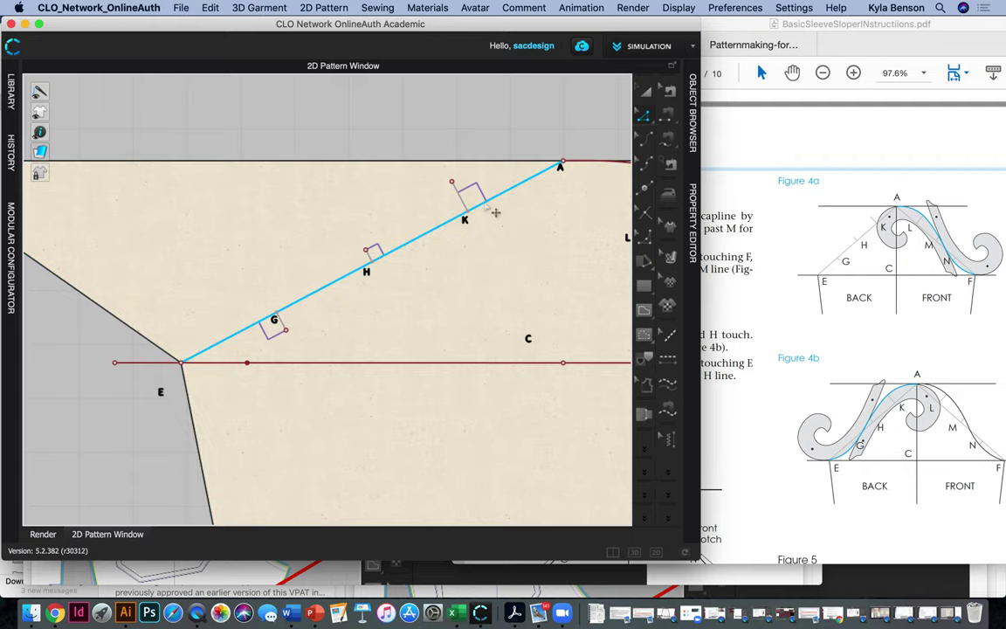
right_click(510, 194)
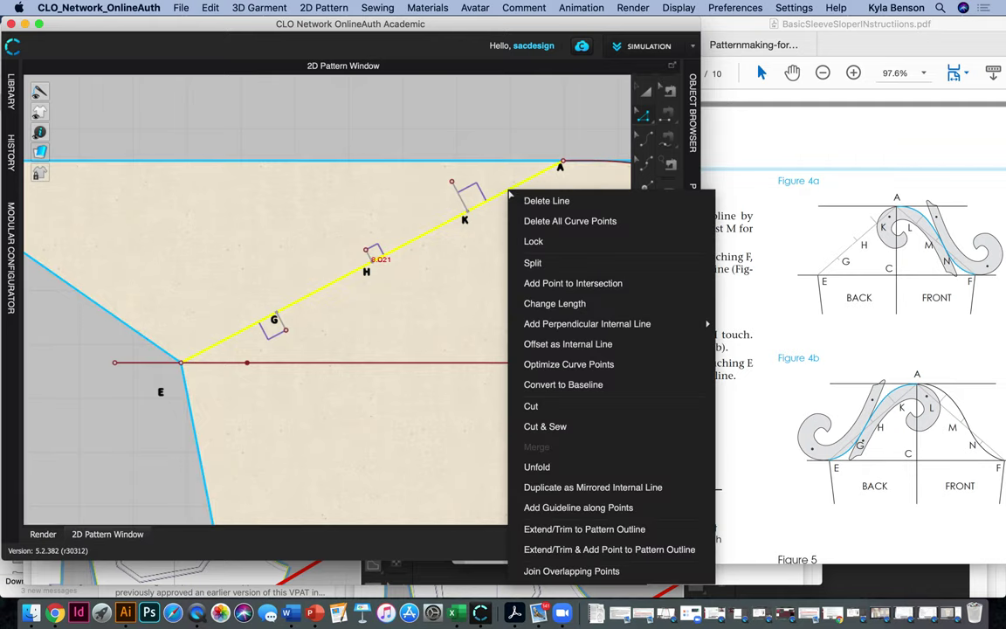
click(539, 221)
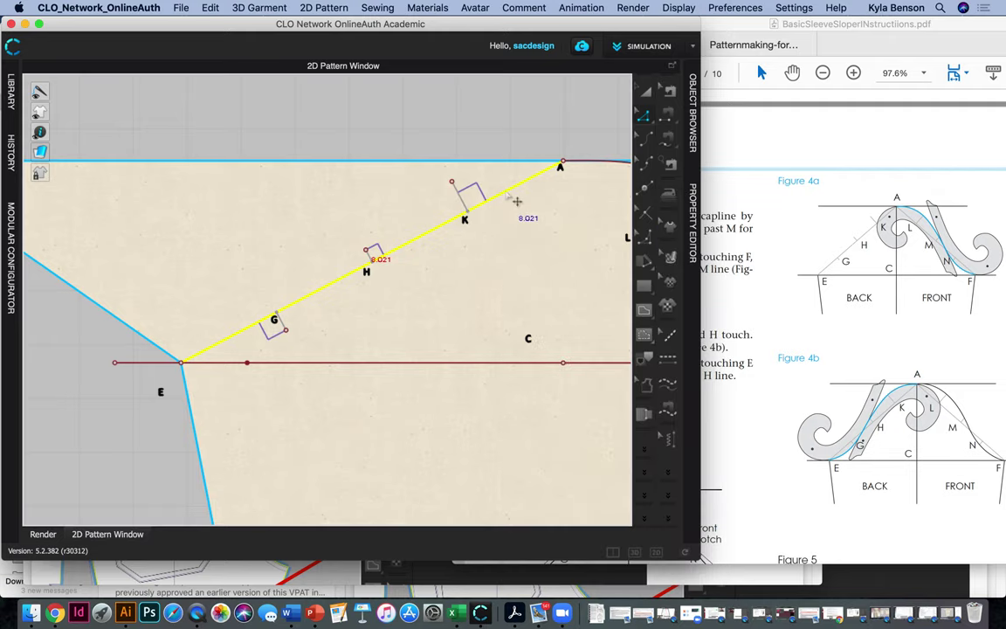
Bend the A–E line into the back cap curve with curve points pulled to the ends of the guide lines at K, H and G
right_click(510, 196)
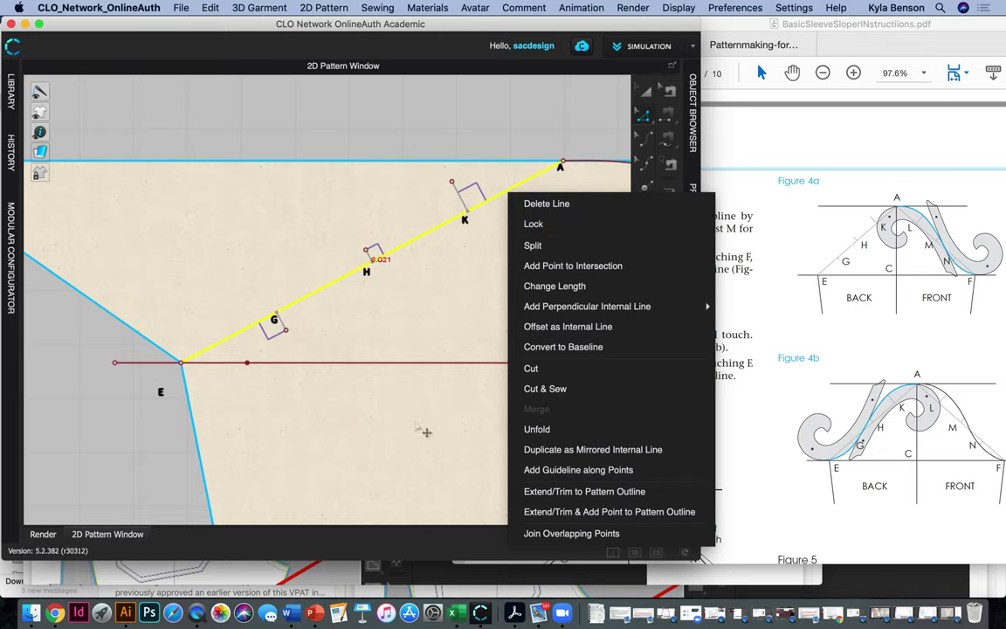
key(Escape)
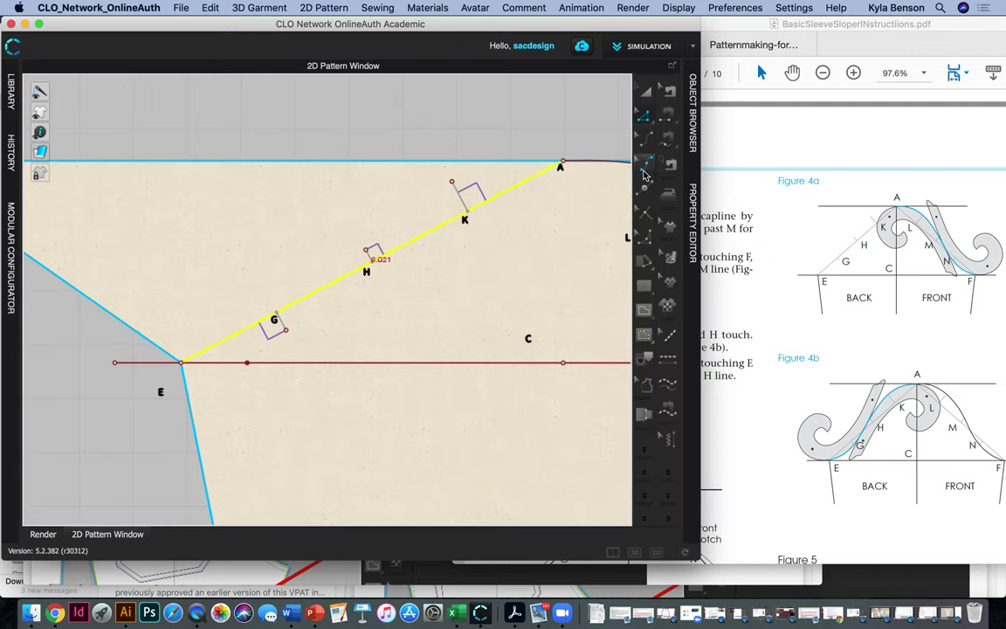
click(644, 166)
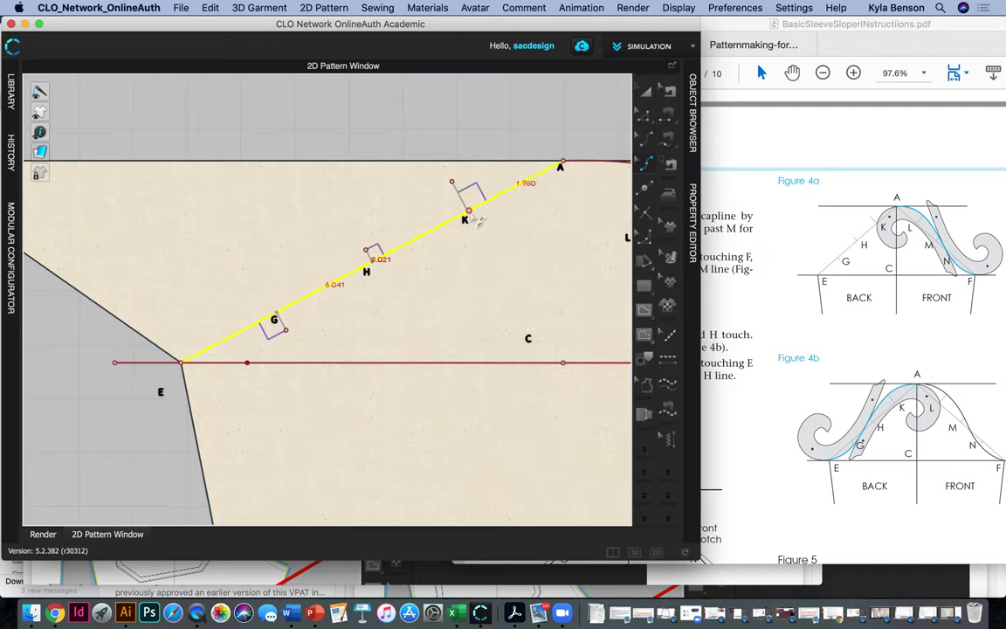
drag(467, 218, 452, 182)
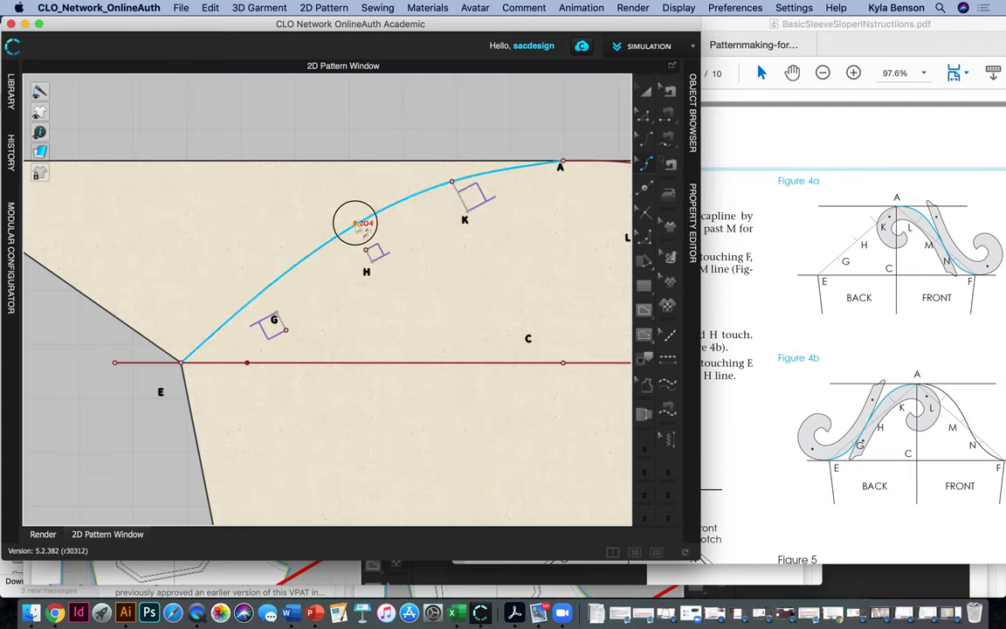
drag(357, 225, 366, 252)
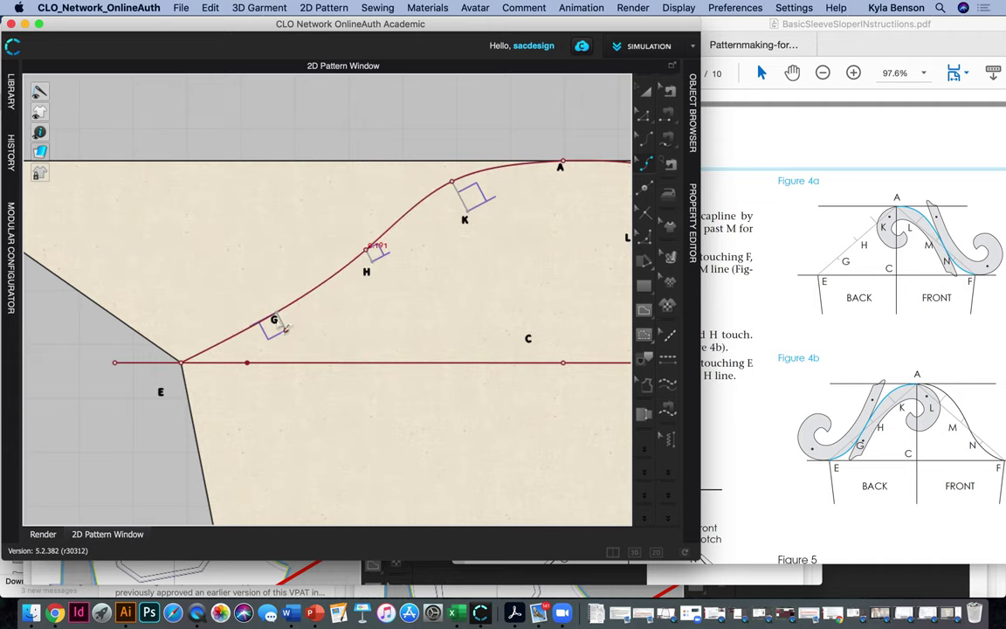
drag(274, 321, 279, 323)
scroll(495, 288, down, 3)
scroll(495, 288, down, 3)
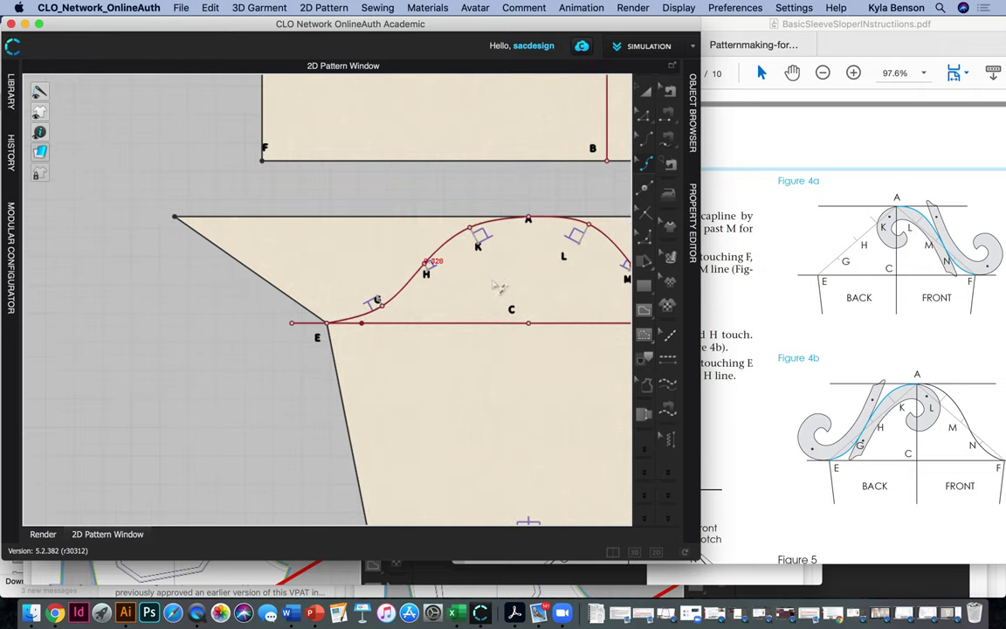
right_drag(520, 292, 467, 308)
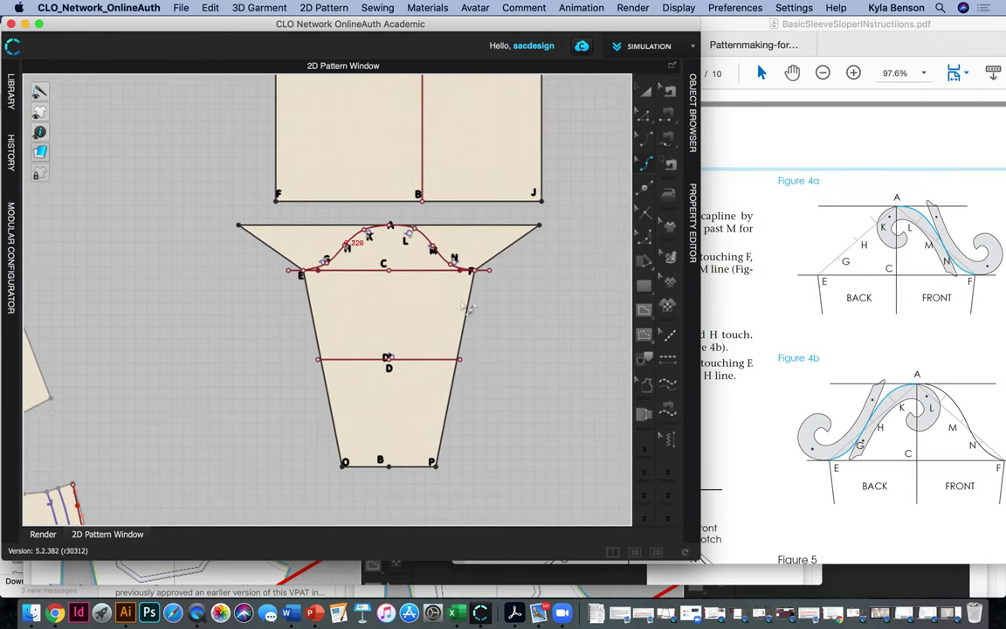